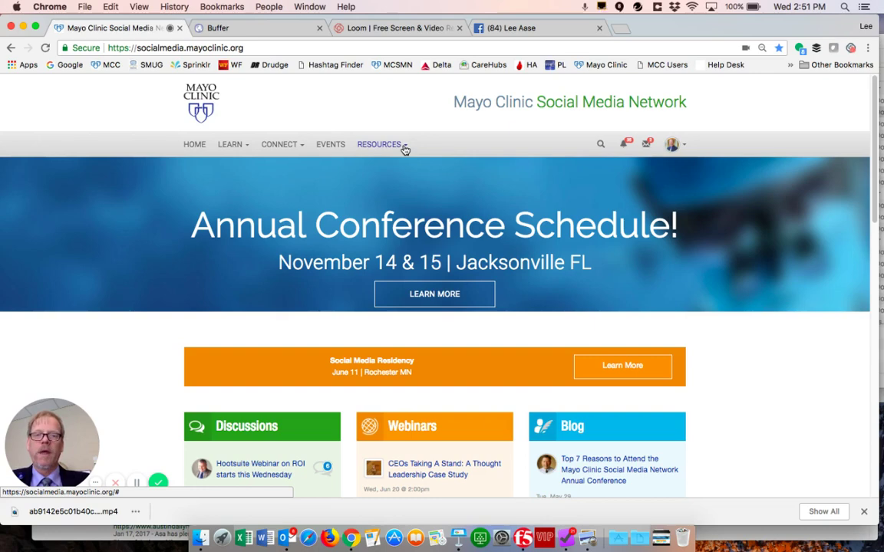
# - Go to the Champions Storyboard page from the RESOURCES menu and skim it
pyautogui.click(404, 149)
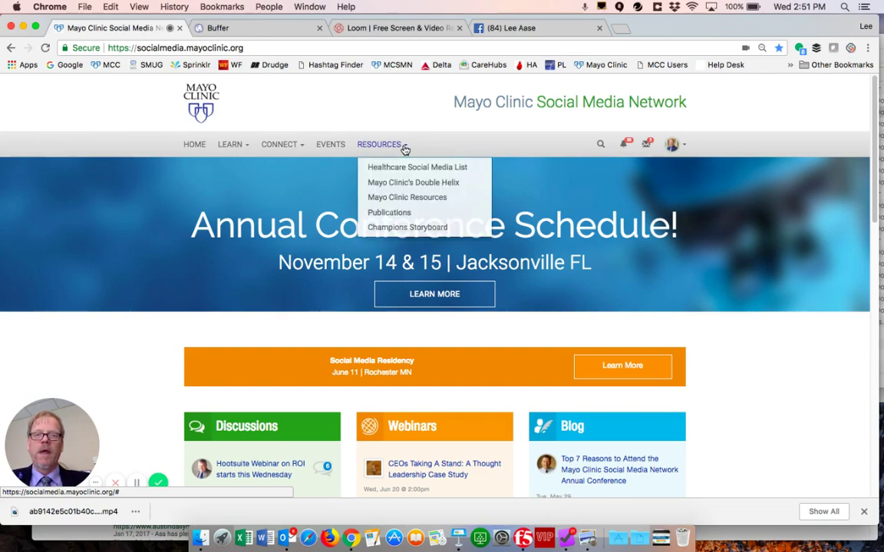
pyautogui.click(405, 228)
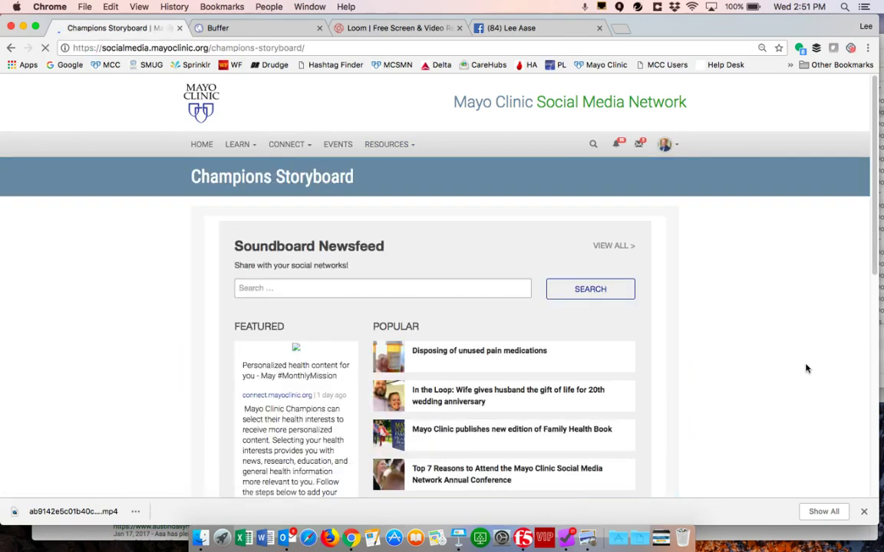
pyautogui.scroll(-3, 804, 370)
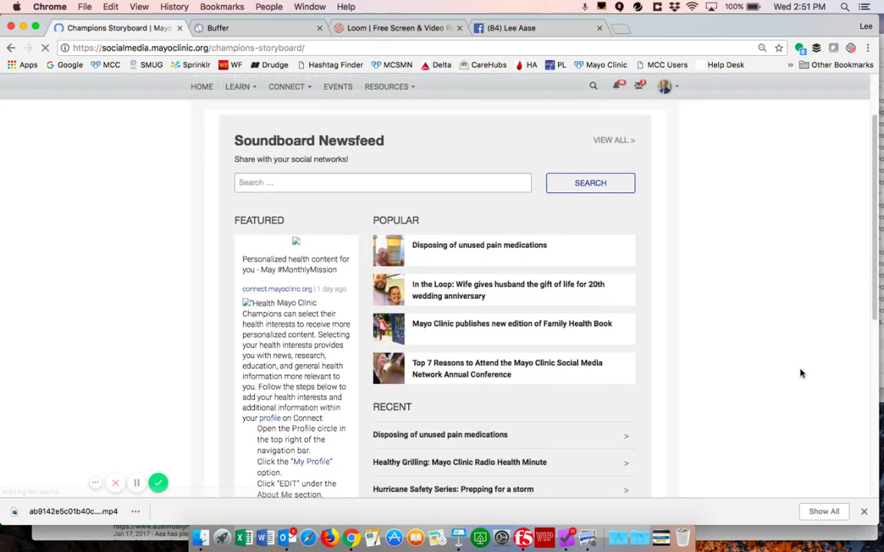
pyautogui.scroll(-4, 801, 373)
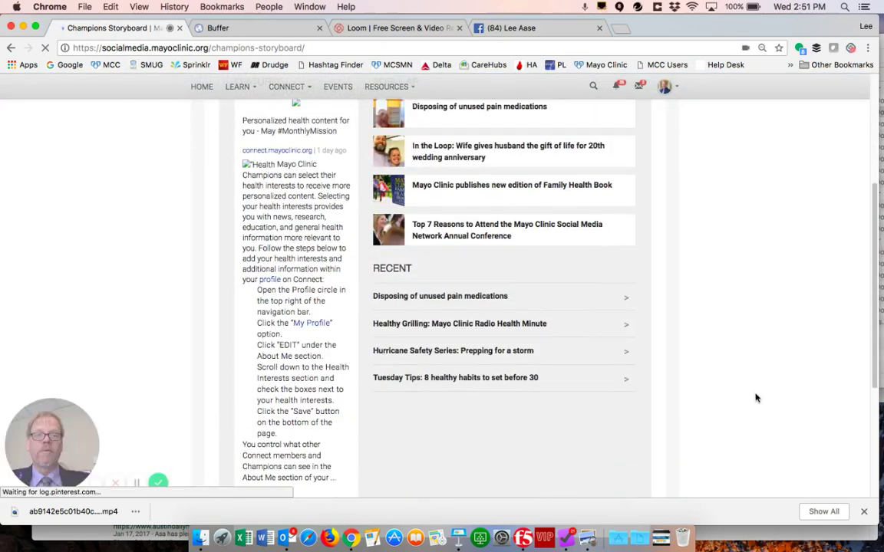
pyautogui.scroll(7, 756, 397)
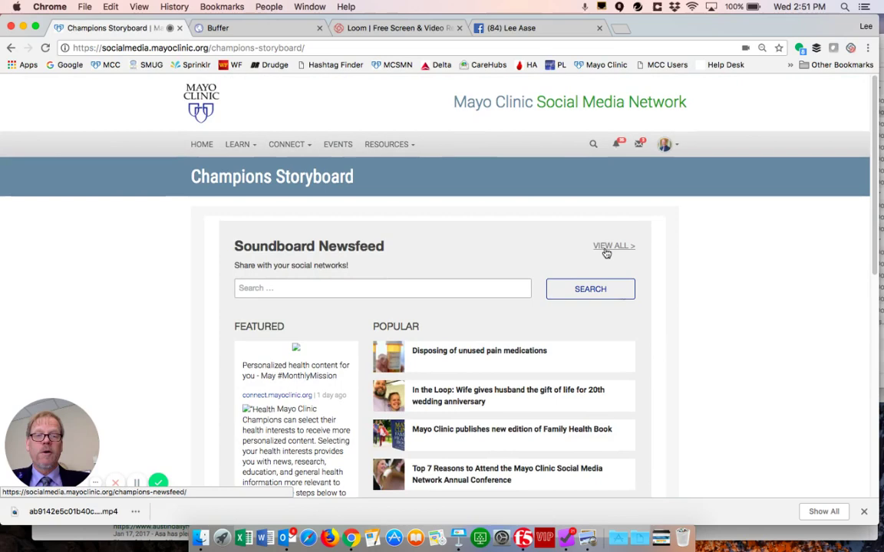
# - Show the full Champions Newsfeed with VIEW ALL and scroll through the stories
pyautogui.click(606, 254)
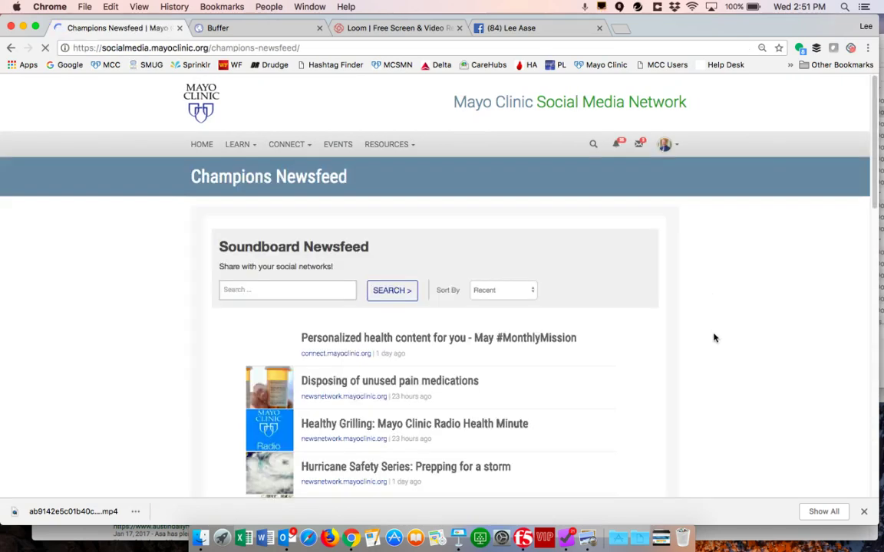
pyautogui.scroll(-2, 713, 340)
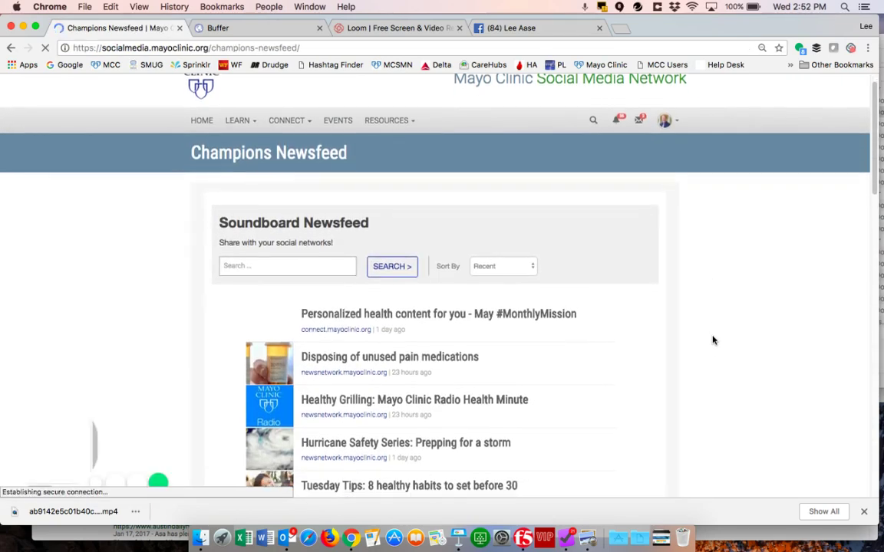
pyautogui.scroll(-3, 713, 340)
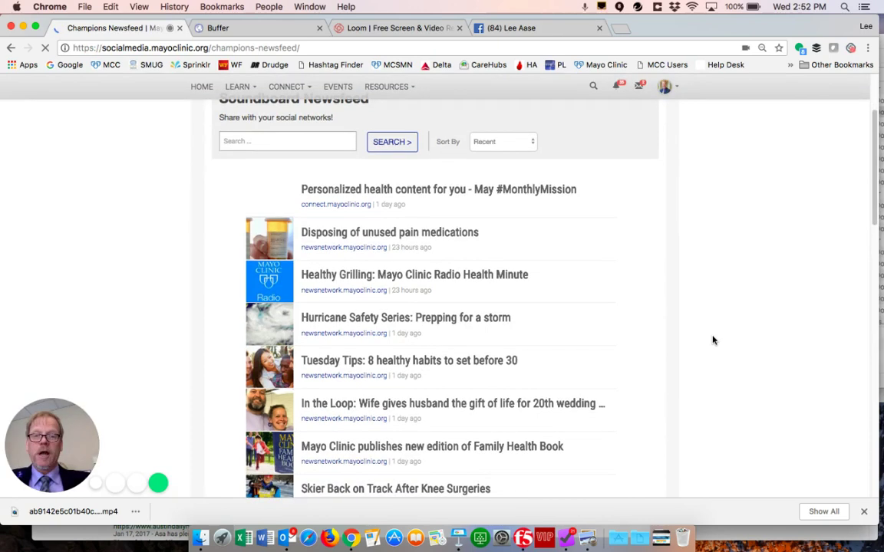
pyautogui.scroll(-3, 713, 340)
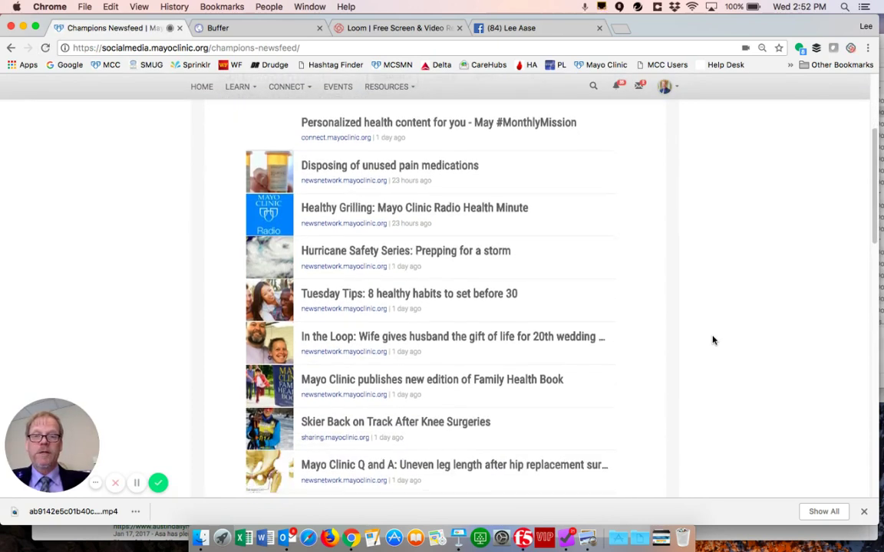
pyautogui.scroll(-3, 713, 340)
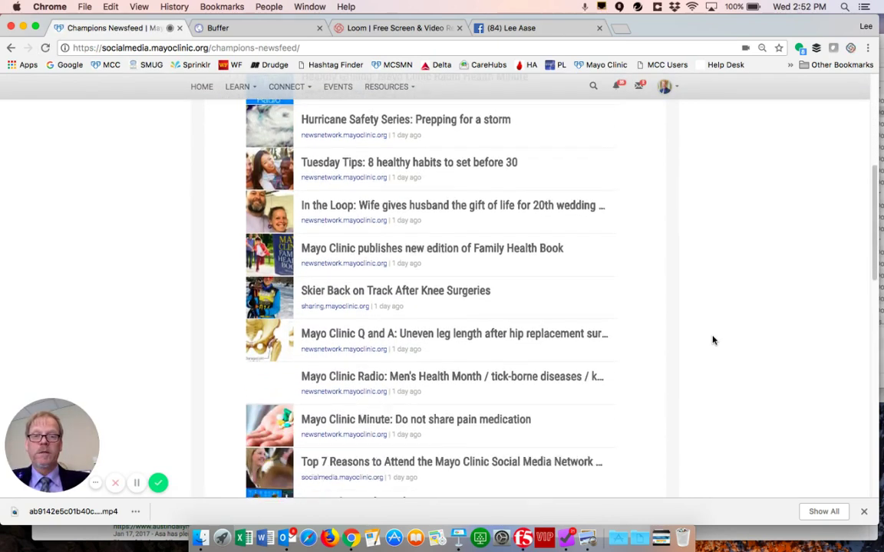
pyautogui.scroll(-1, 713, 340)
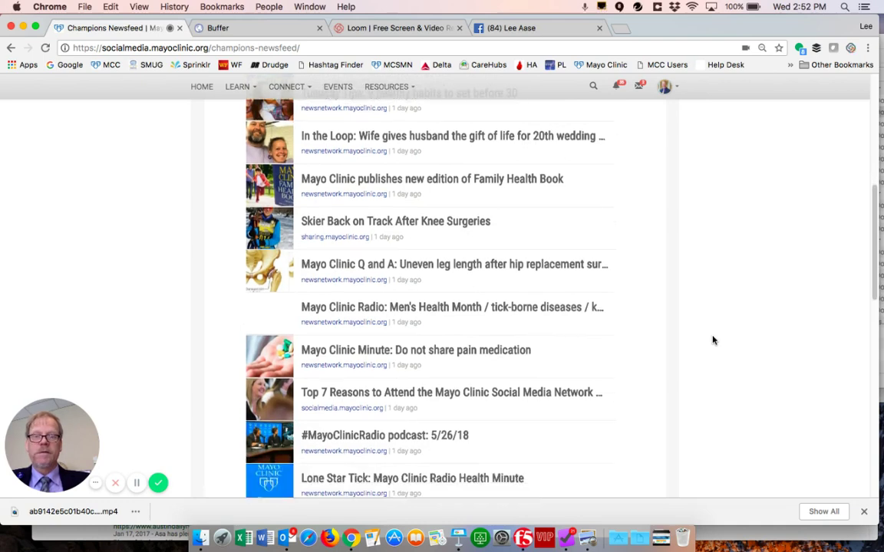
pyautogui.scroll(1, 713, 340)
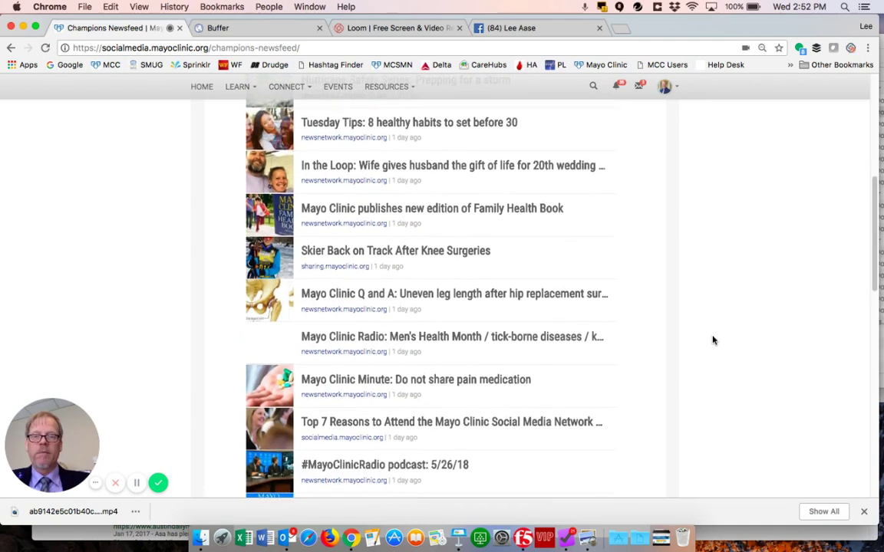
# - Open the 'Mayo Clinic publishes new edition of Family Health Book' story and read through it
pyautogui.click(437, 215)
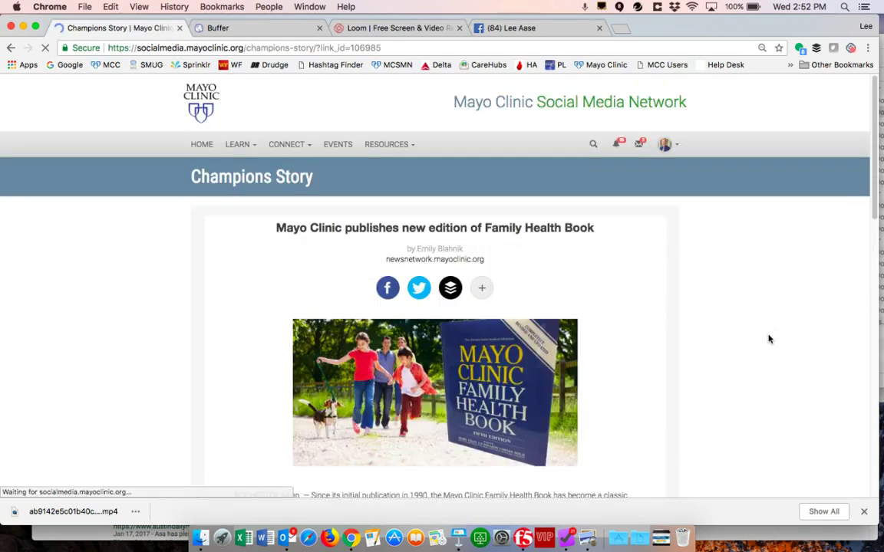
pyautogui.scroll(-3, 756, 344)
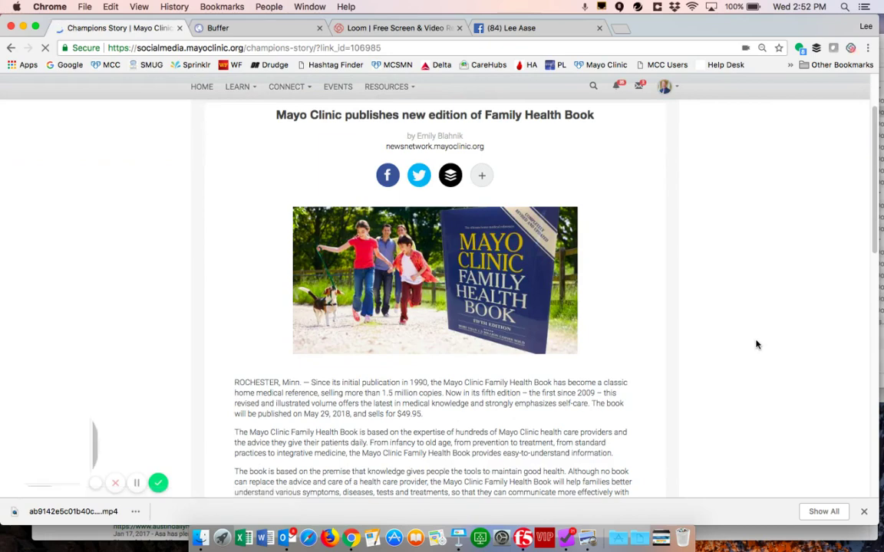
pyautogui.scroll(-3, 756, 345)
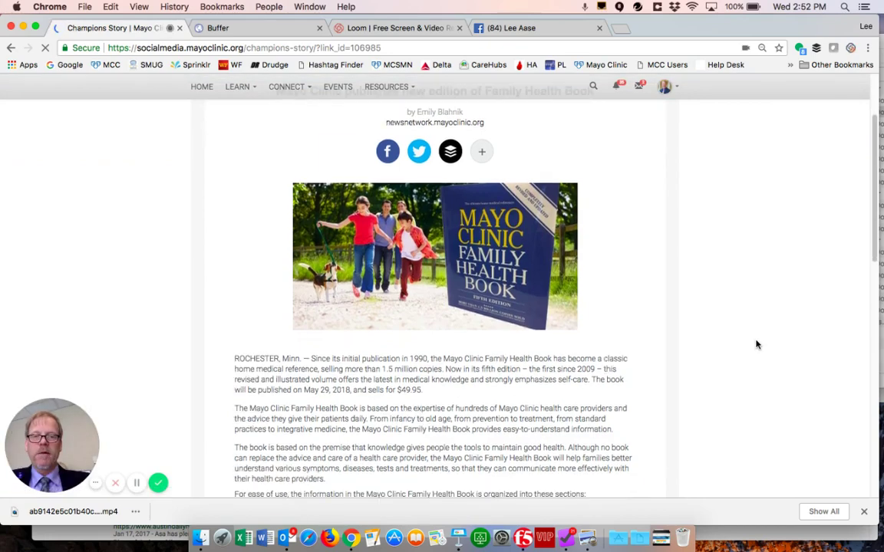
pyautogui.scroll(-4, 756, 344)
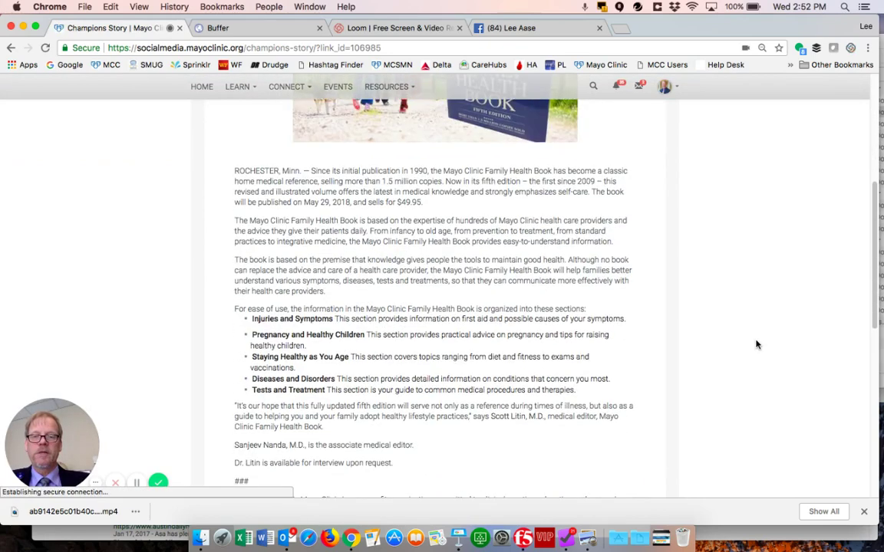
pyautogui.scroll(-2, 756, 344)
pyautogui.scroll(3, 756, 344)
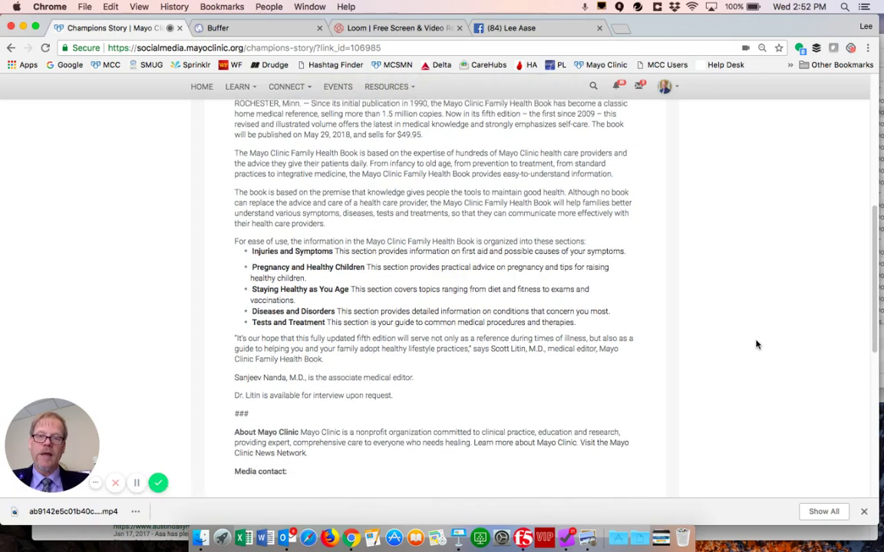
pyautogui.scroll(-1, 756, 345)
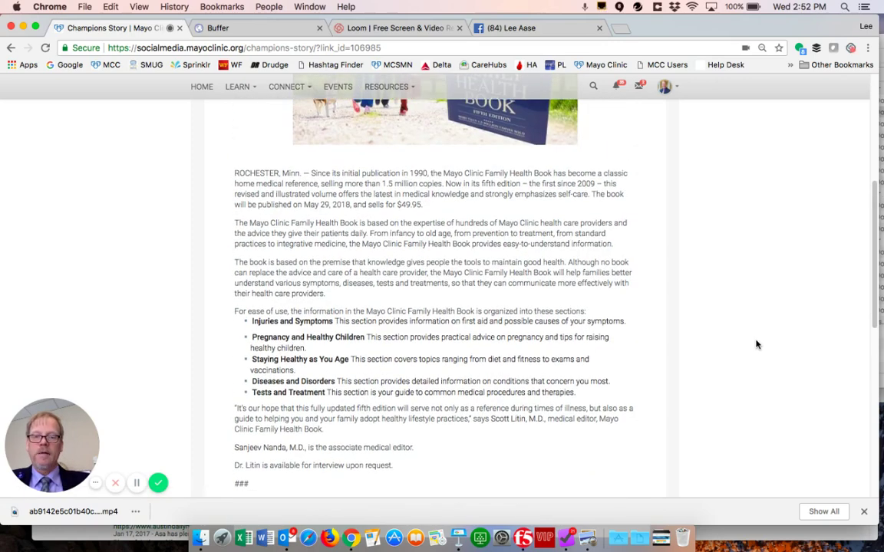
pyautogui.scroll(-1, 756, 345)
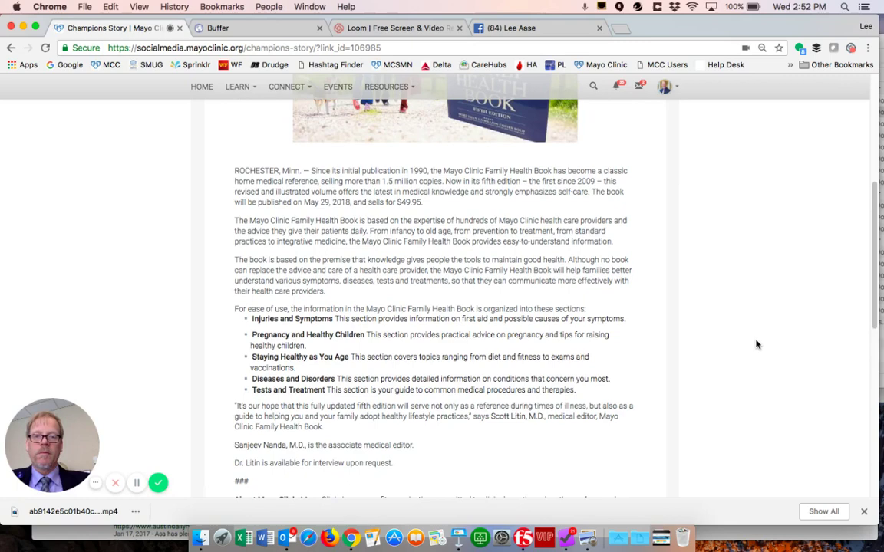
pyautogui.scroll(-1, 756, 344)
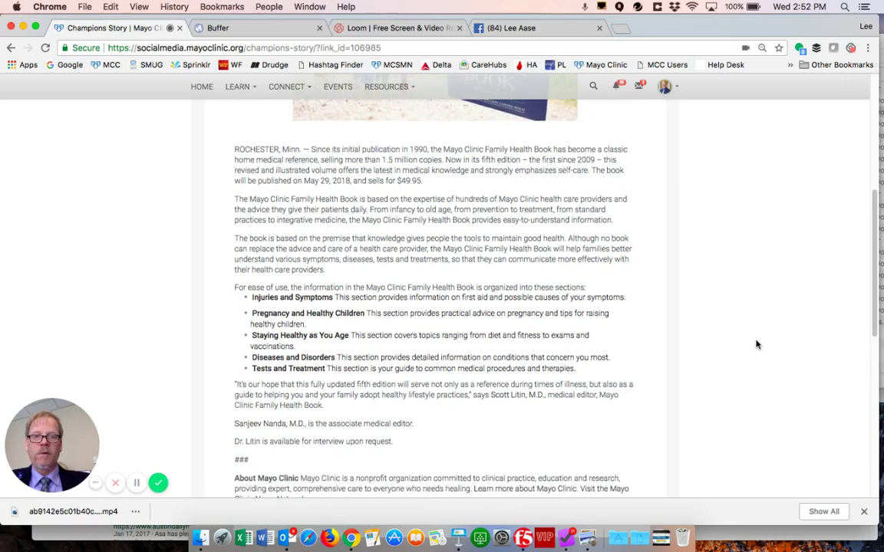
pyautogui.scroll(4, 755, 344)
pyautogui.scroll(4, 756, 344)
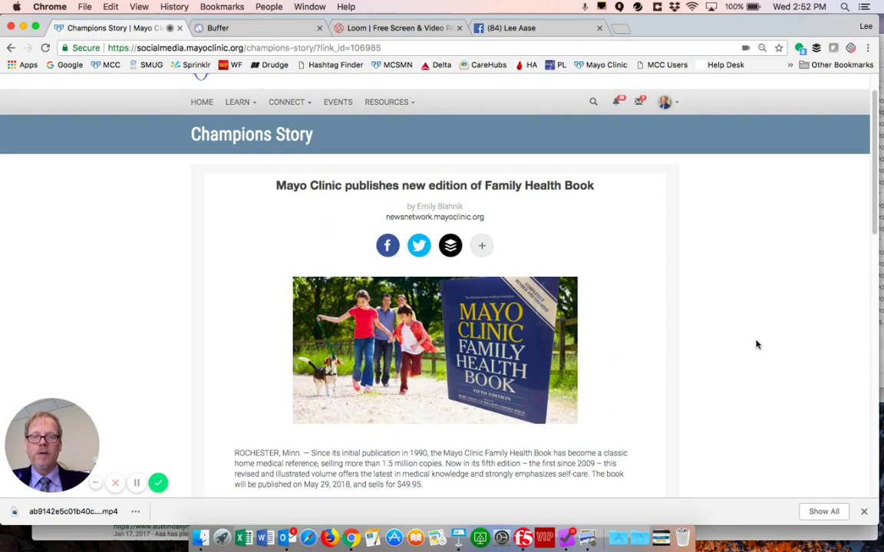
# - Cycle the Facebook suggested message five times, then launch the Share on Facebook window
pyautogui.click(386, 247)
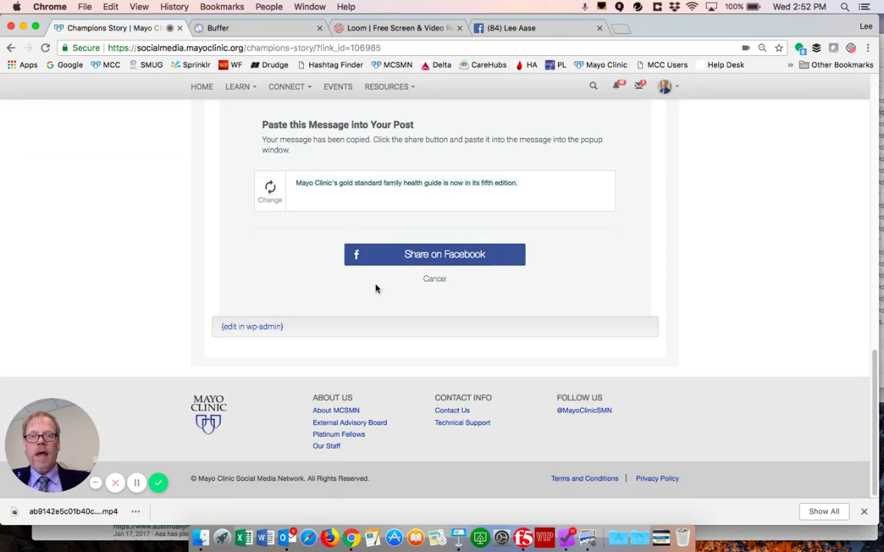
pyautogui.click(269, 189)
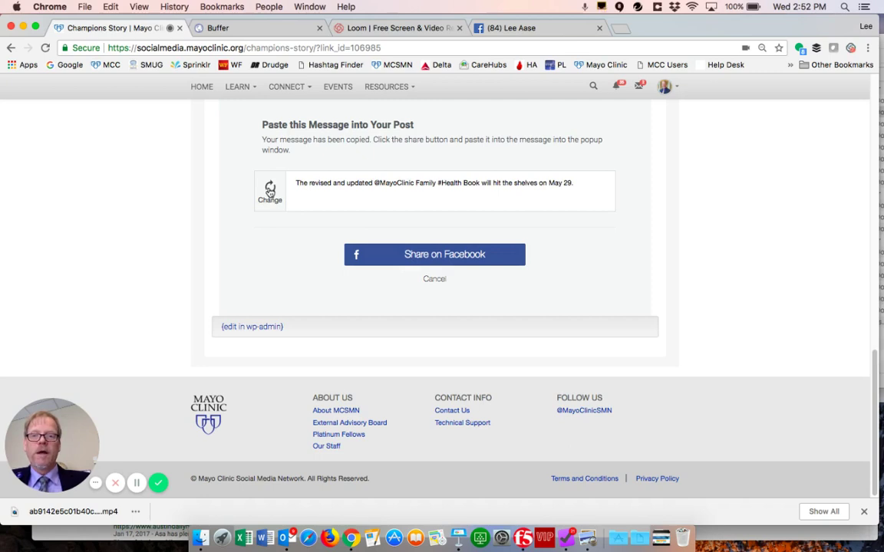
pyautogui.click(270, 190)
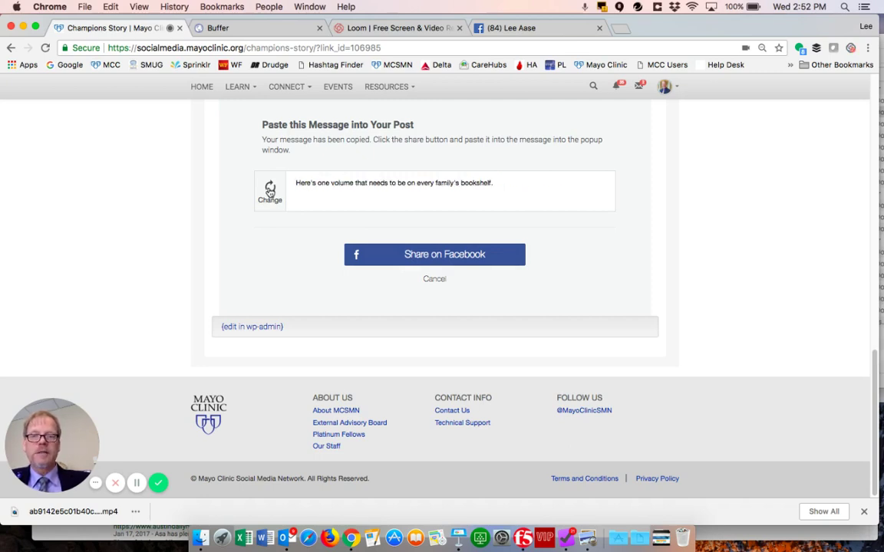
pyautogui.click(269, 189)
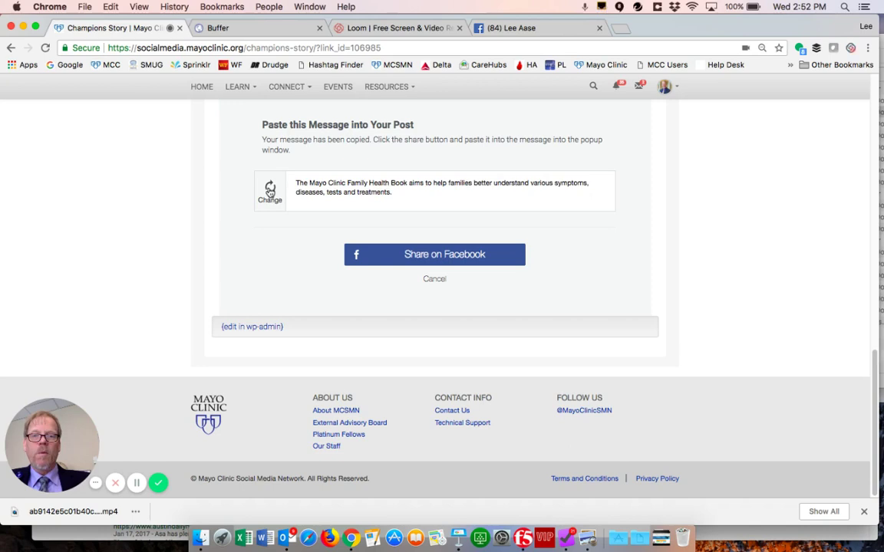
pyautogui.click(269, 190)
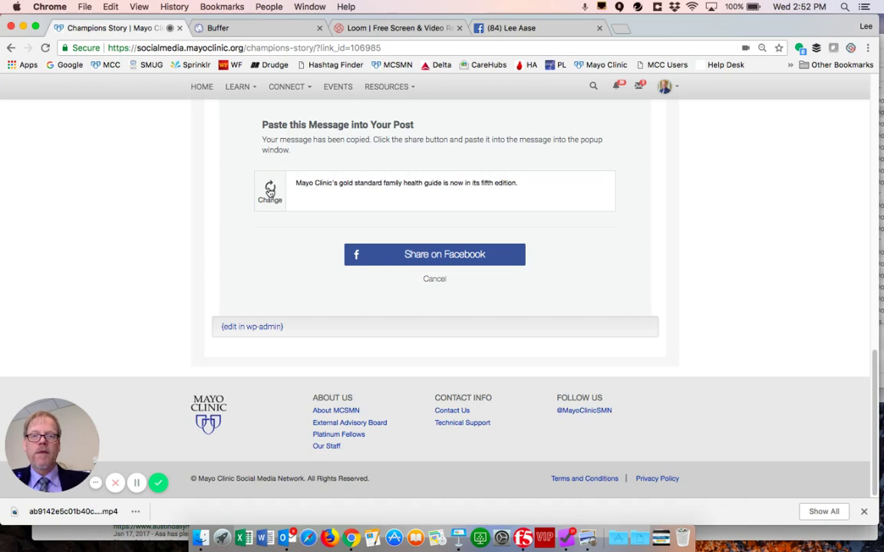
pyautogui.click(269, 190)
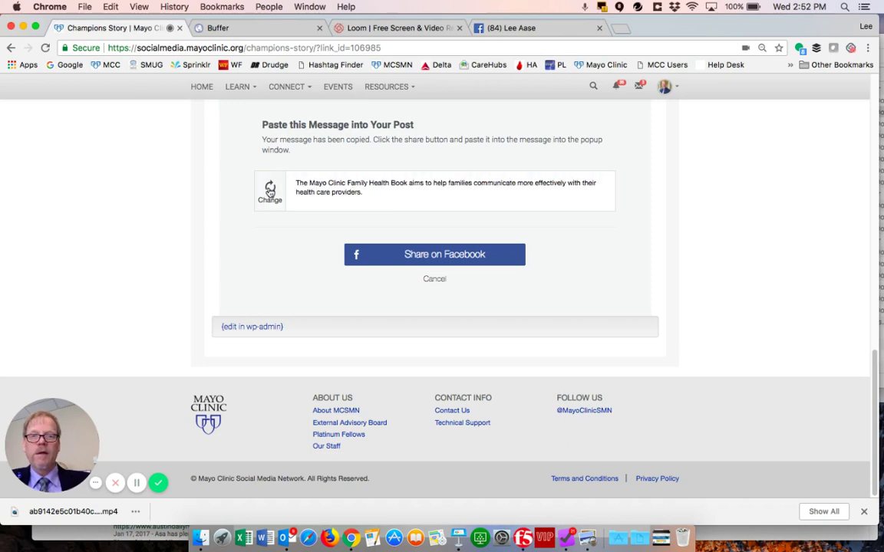
pyautogui.click(455, 255)
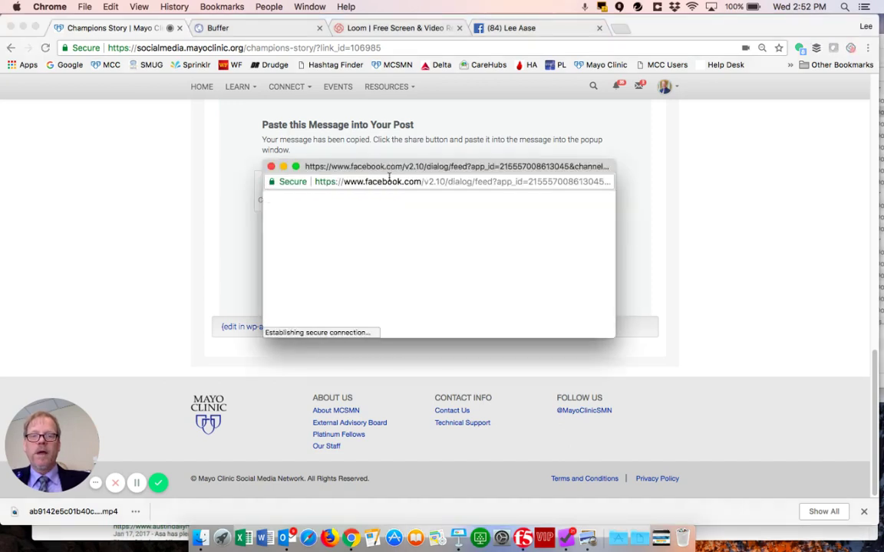
# - Publicly post the story with the pasted comment about the family health guide's fifth edition
pyautogui.moveTo(380, 168); pyautogui.dragTo(275, 50)
pyautogui.moveTo(505, 212); pyautogui.dragTo(748, 489)
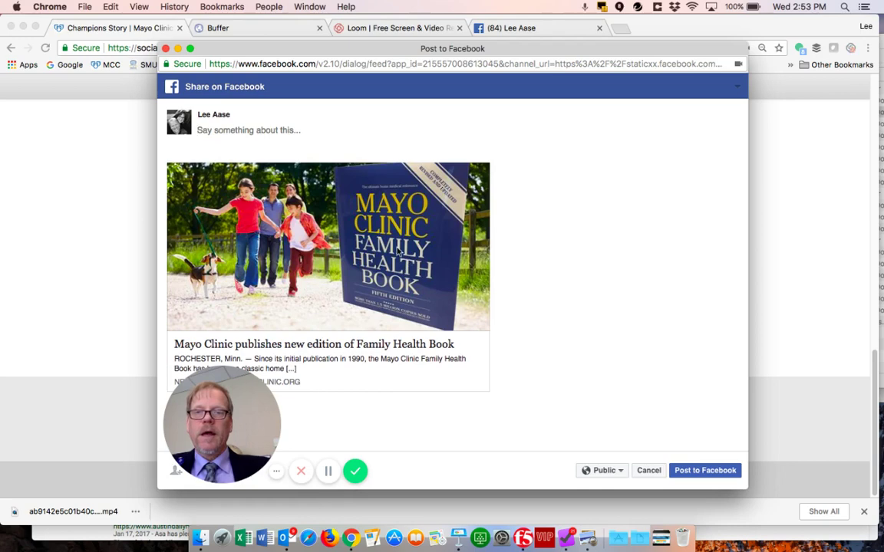
pyautogui.click(258, 132)
pyautogui.write("Mayo Clinic's gold standard family health guide is now in its fifth edition.")
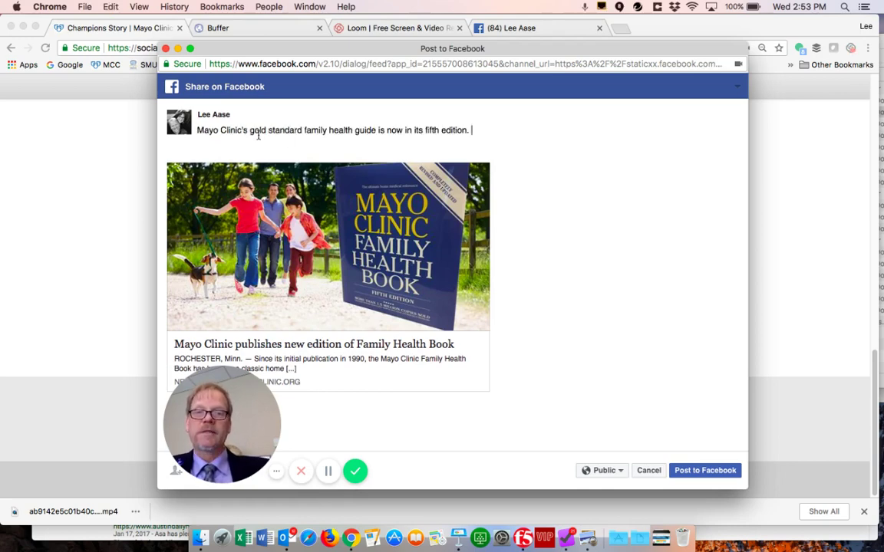
pyautogui.click(700, 472)
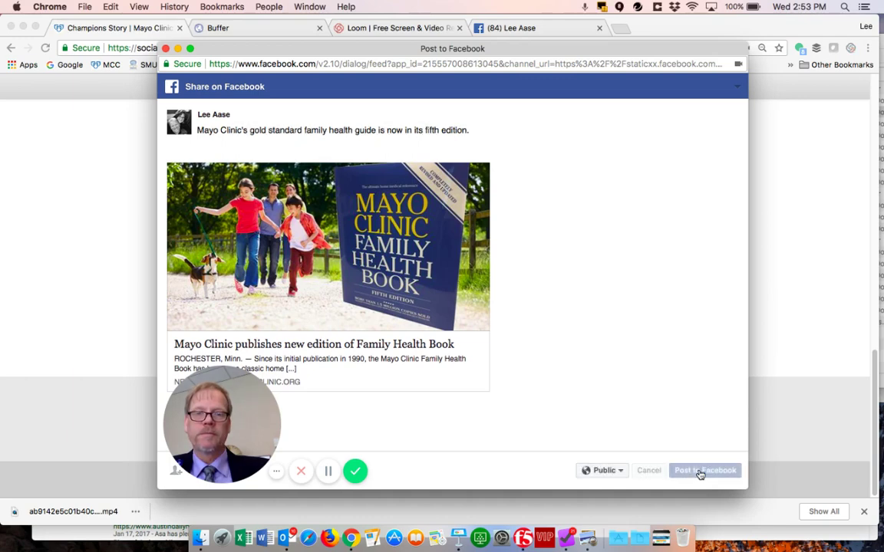
# - Check the new Family Health Book post on the reloaded Facebook timeline, then return to the article
pyautogui.click(166, 48)
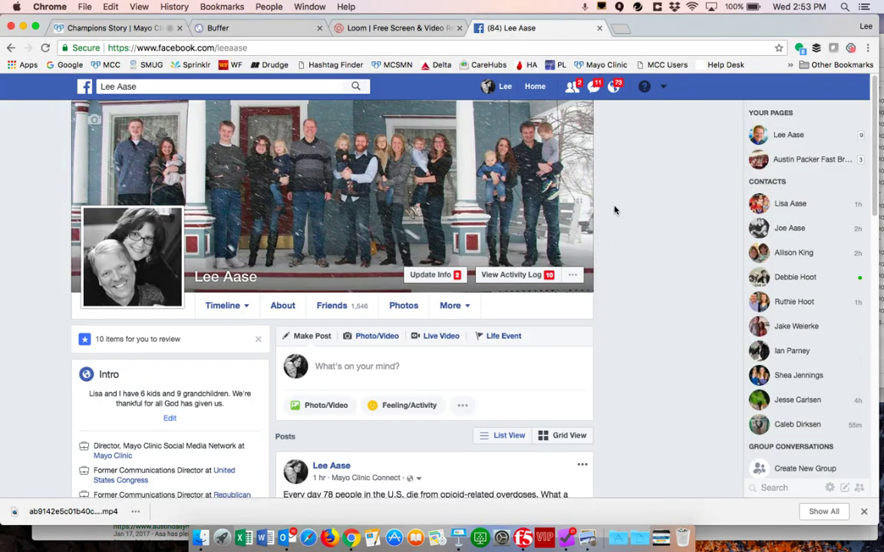
pyautogui.click(508, 27)
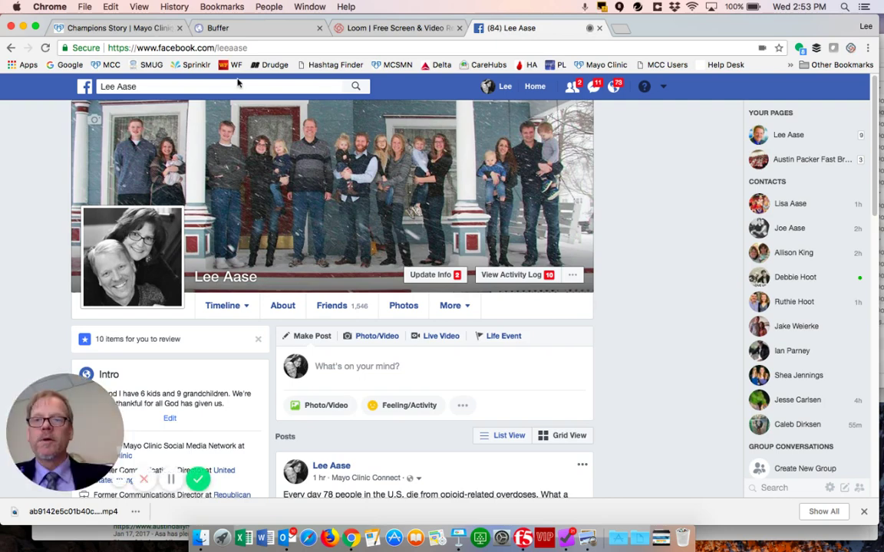
pyautogui.click(45, 48)
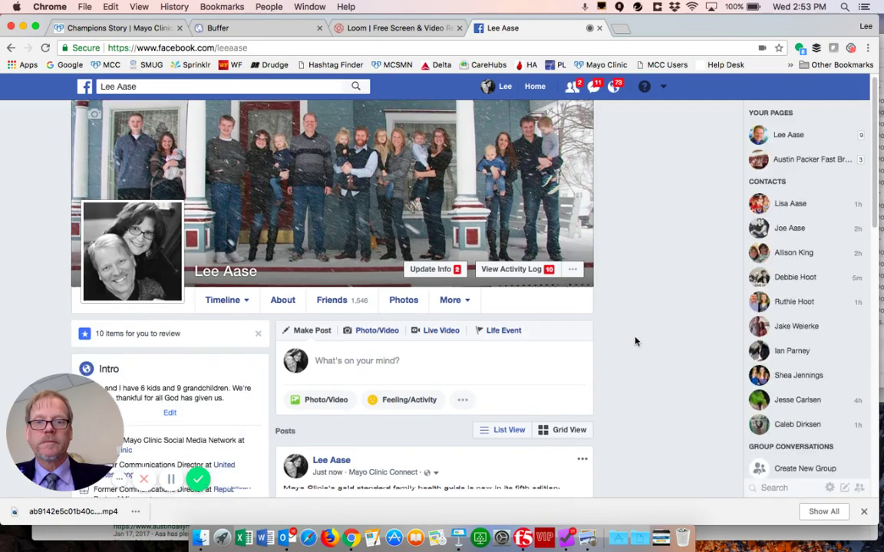
pyautogui.scroll(-3, 636, 342)
pyautogui.scroll(-5, 635, 342)
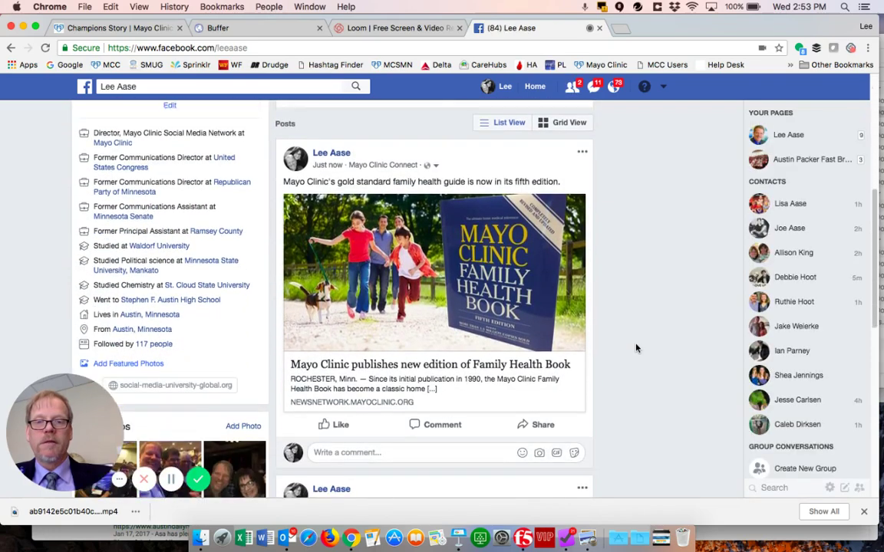
pyautogui.click(124, 28)
# - Return to the Champions Newsfeed and open the 'Top 7 Reasons' conference article
pyautogui.scroll(10, 132, 221)
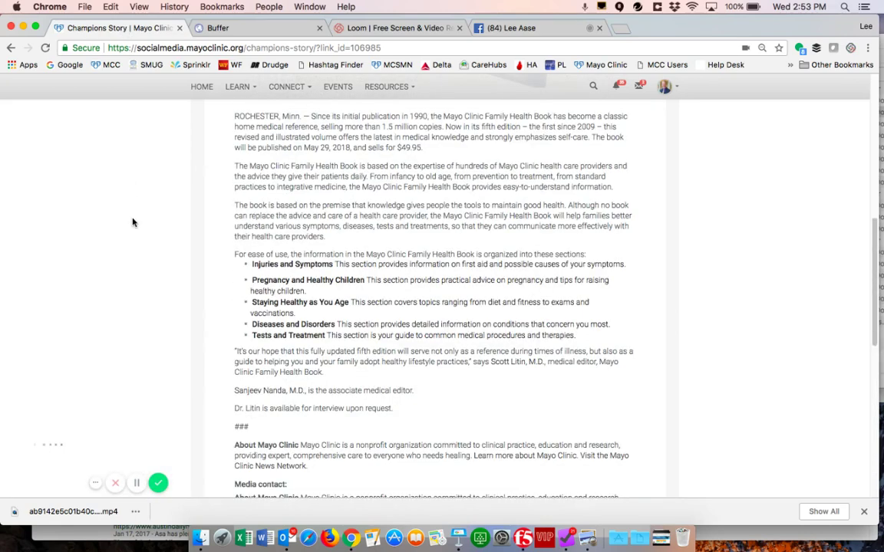
pyautogui.scroll(5, 133, 221)
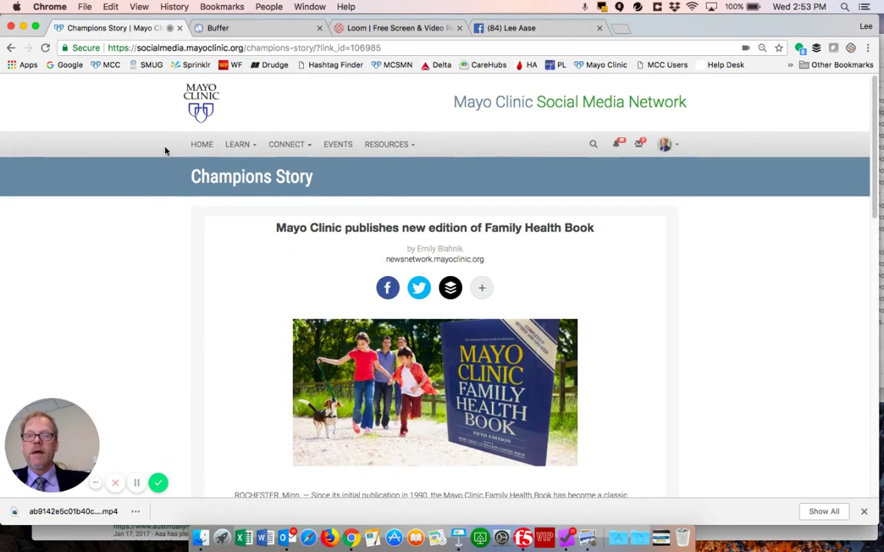
pyautogui.click(10, 48)
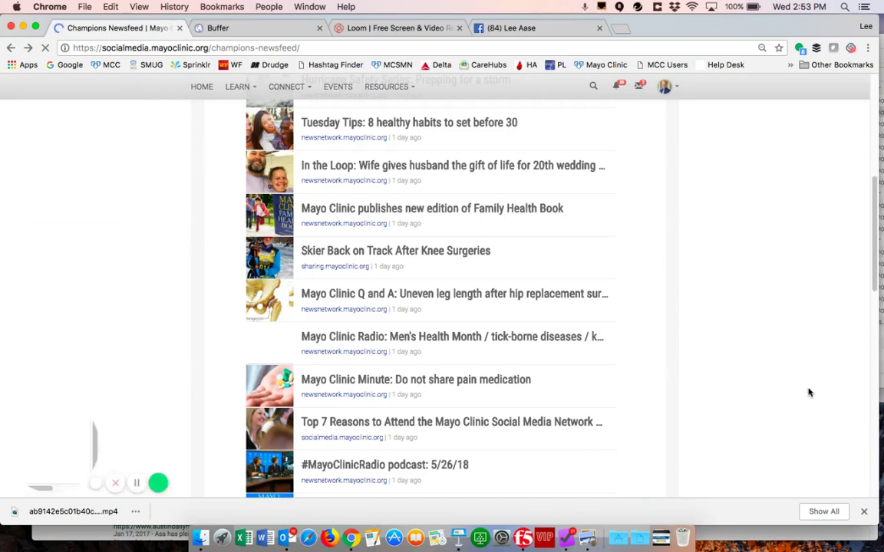
pyautogui.scroll(-3, 808, 393)
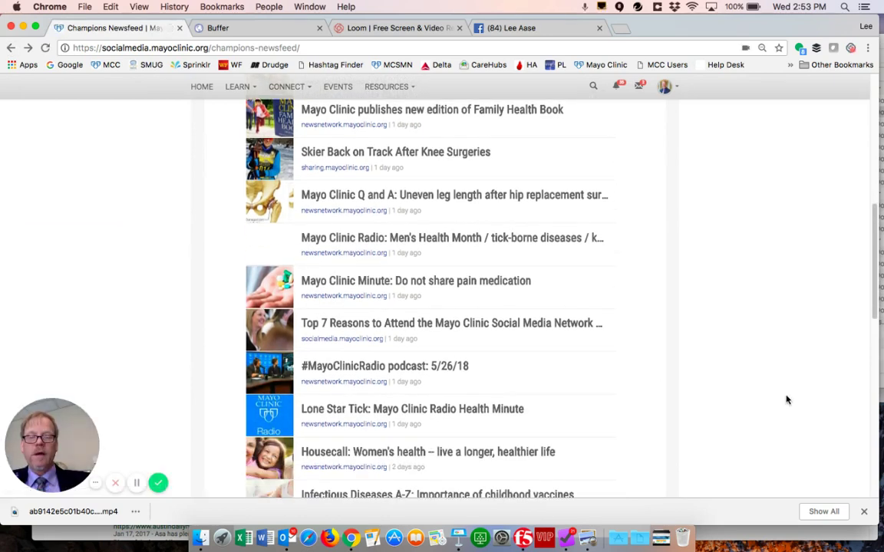
pyautogui.click(547, 326)
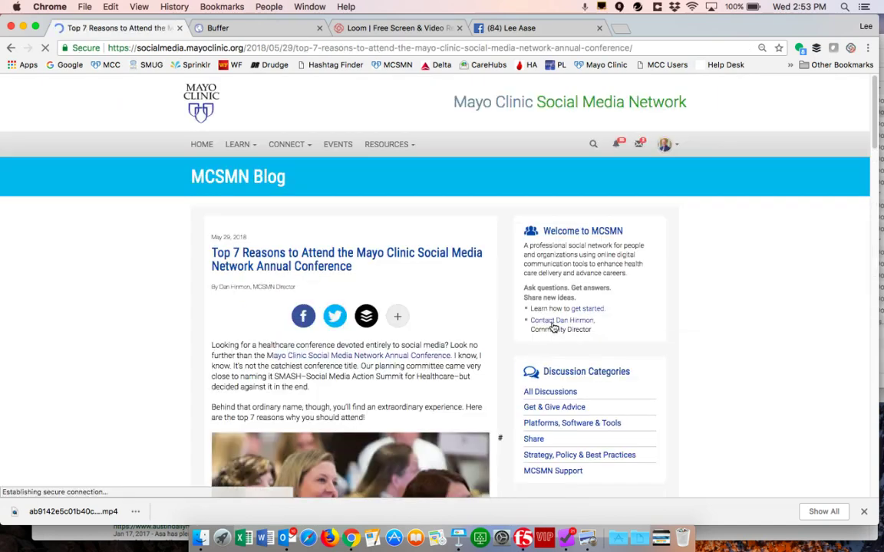
# - Change the suggested share comment twice to the article title and start a LinkedIn share
pyautogui.scroll(-1, 759, 362)
pyautogui.scroll(-5, 759, 362)
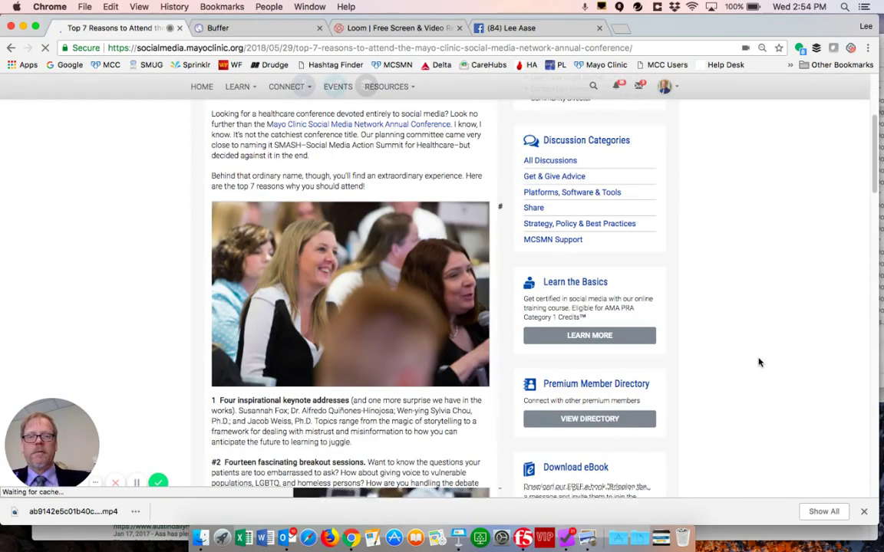
pyautogui.scroll(-10, 759, 362)
pyautogui.scroll(-9, 759, 362)
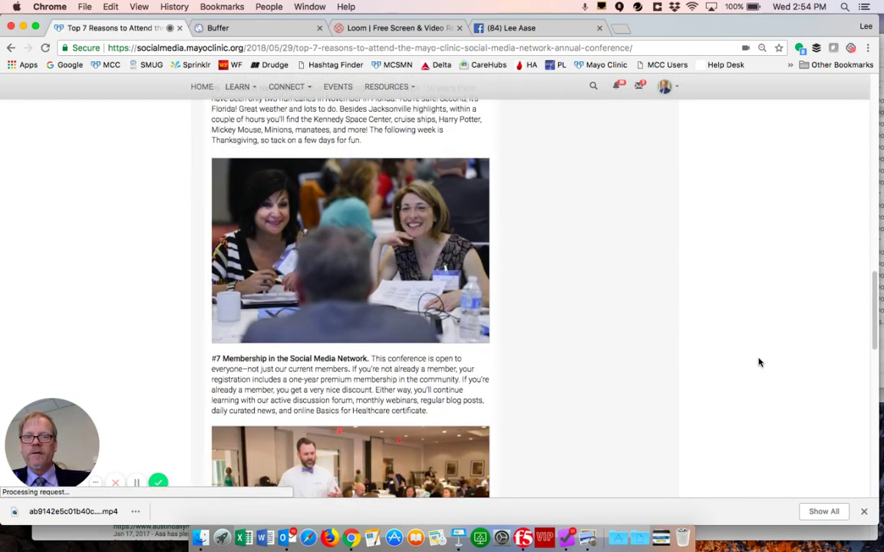
pyautogui.scroll(-6, 759, 362)
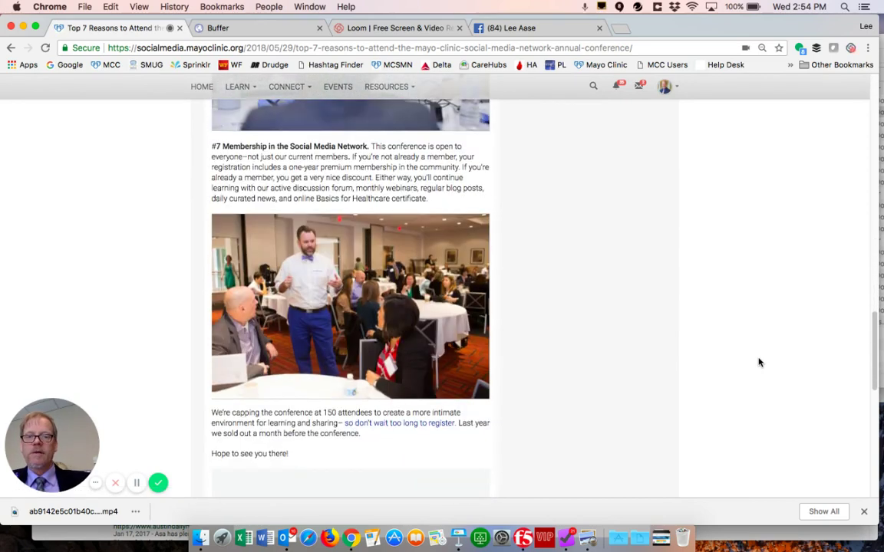
pyautogui.scroll(-3, 759, 362)
pyautogui.scroll(6, 759, 362)
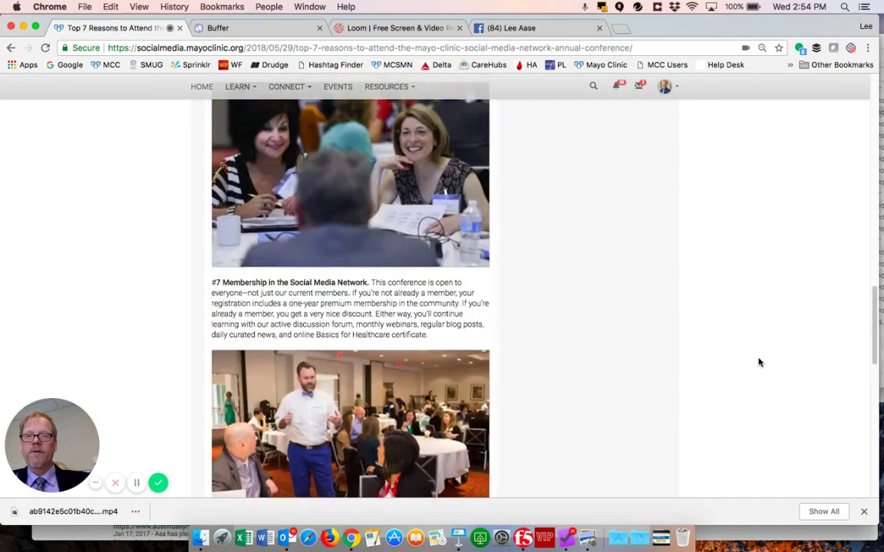
pyautogui.scroll(4, 759, 362)
pyautogui.scroll(-1, 758, 363)
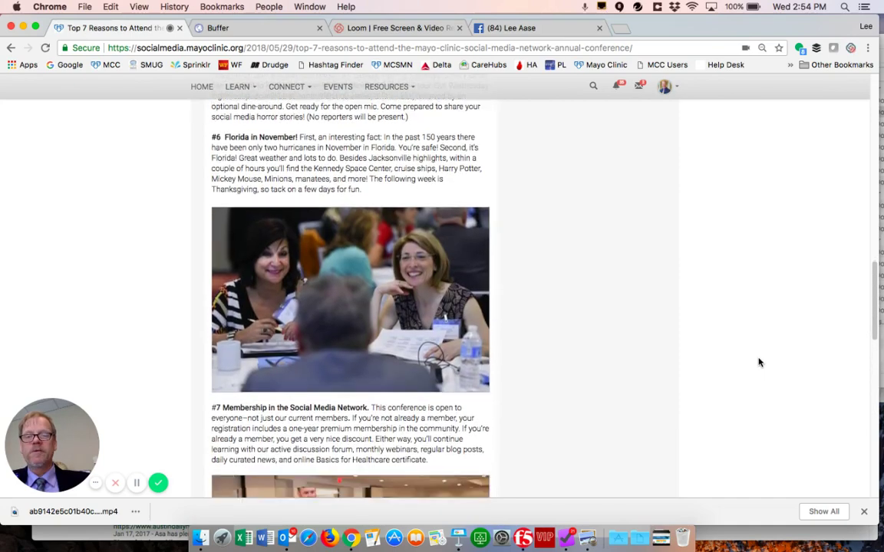
pyautogui.scroll(-14, 759, 362)
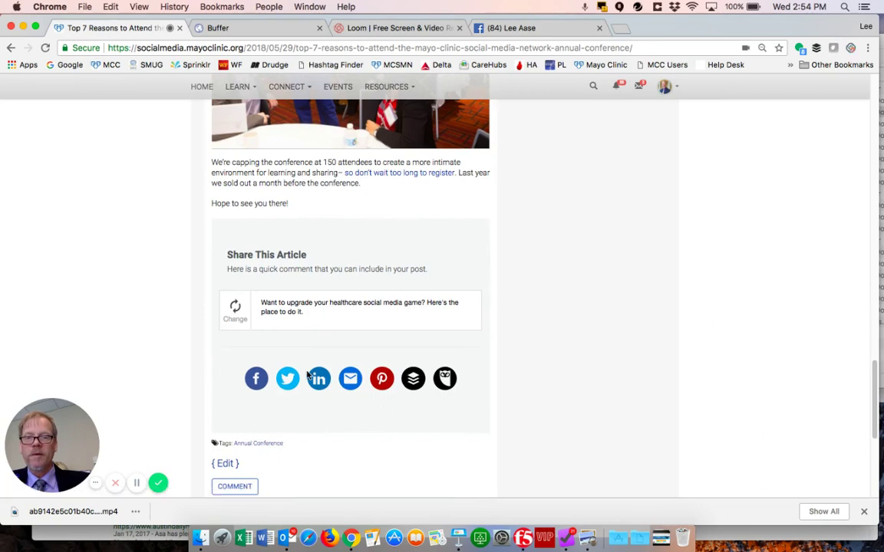
pyautogui.click(236, 308)
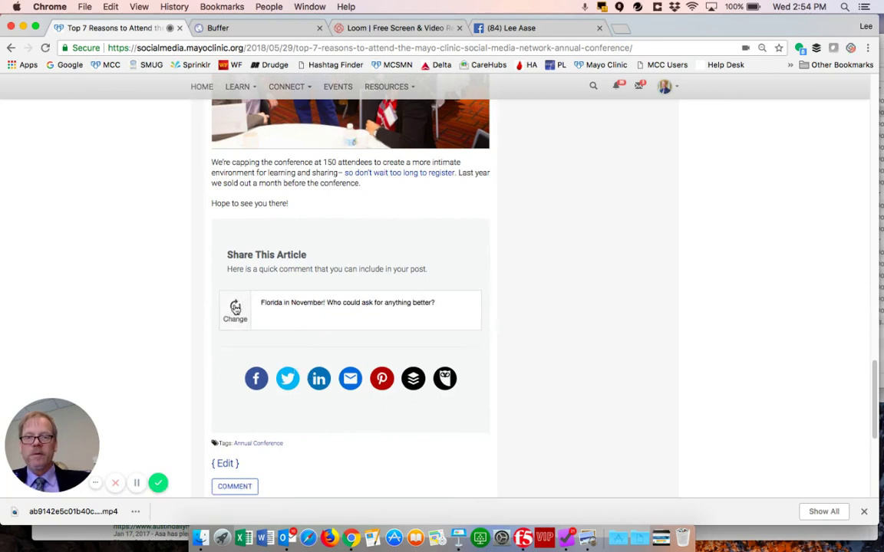
pyautogui.click(236, 308)
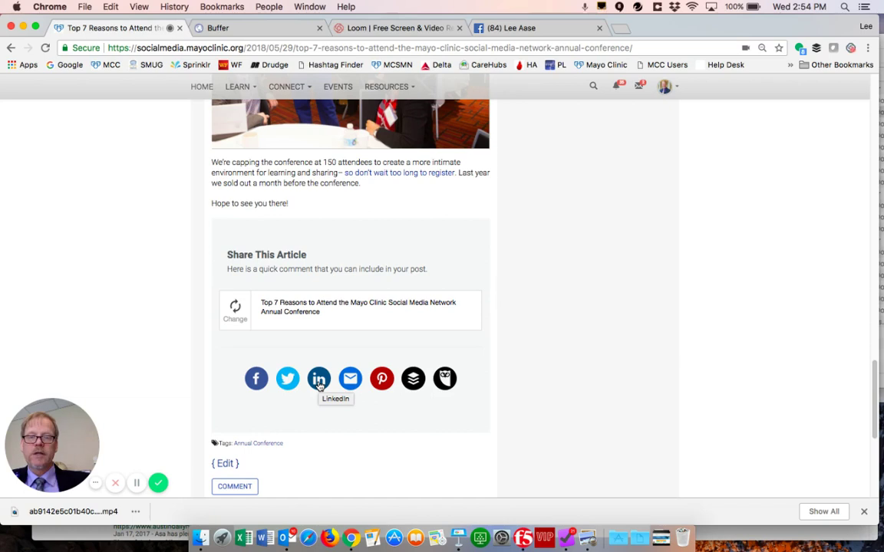
pyautogui.click(319, 379)
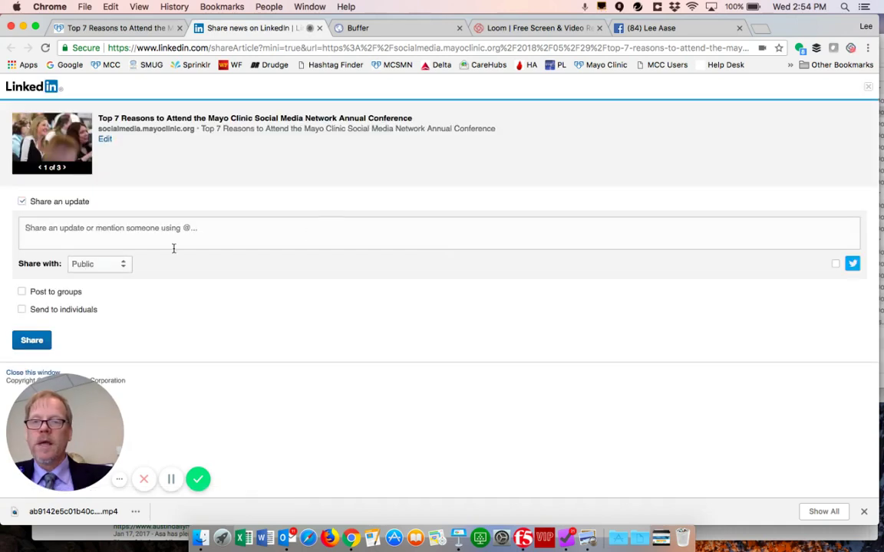
# - Share the article on LinkedIn with the pasted full title as the update text
pyautogui.click(134, 229)
pyautogui.write('Top 7 Reasons to Attend the Mayo Clinic Social Media Network Annual Conference')
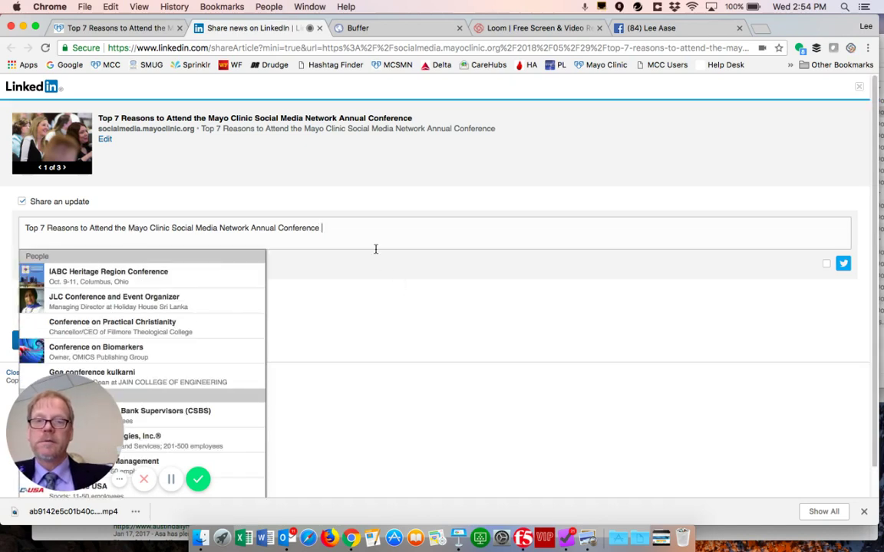
pyautogui.write('-')
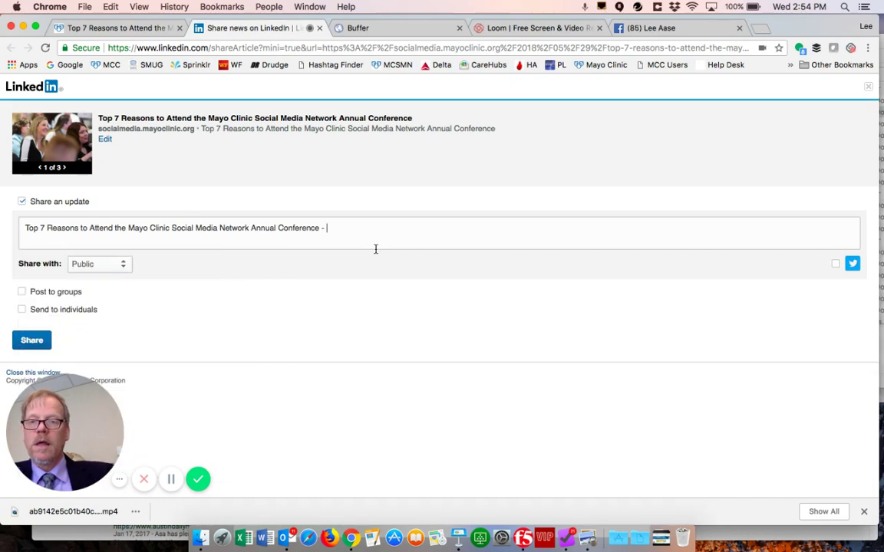
pyautogui.press('BackSpace')
pyautogui.press('BackSpace')
pyautogui.click(479, 337)
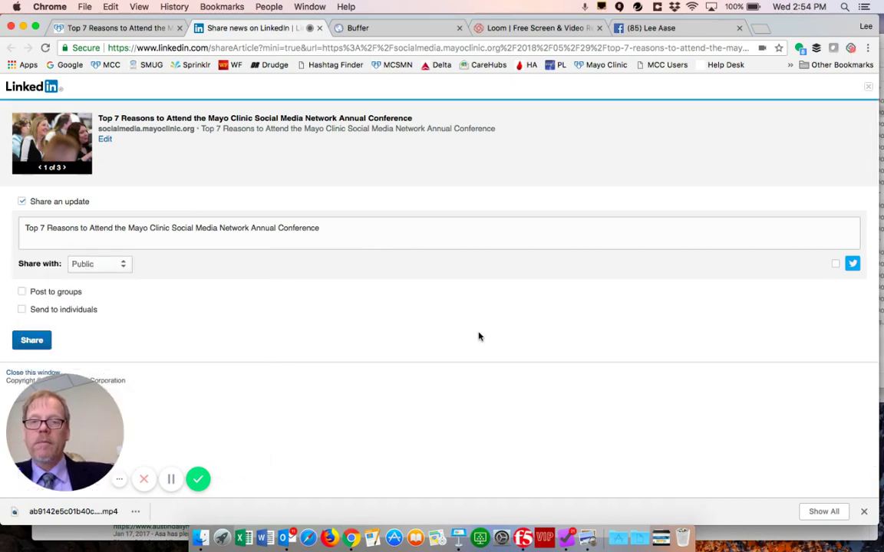
pyautogui.click(31, 341)
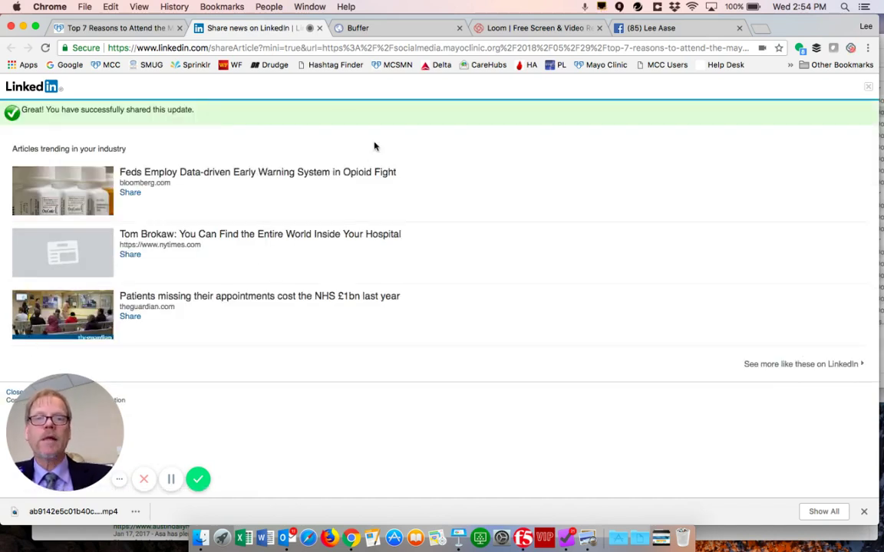
# - Open the 'Infectious Diseases A-Z: Importance of childhood vaccines' story and start its Twitter share
pyautogui.click(117, 28)
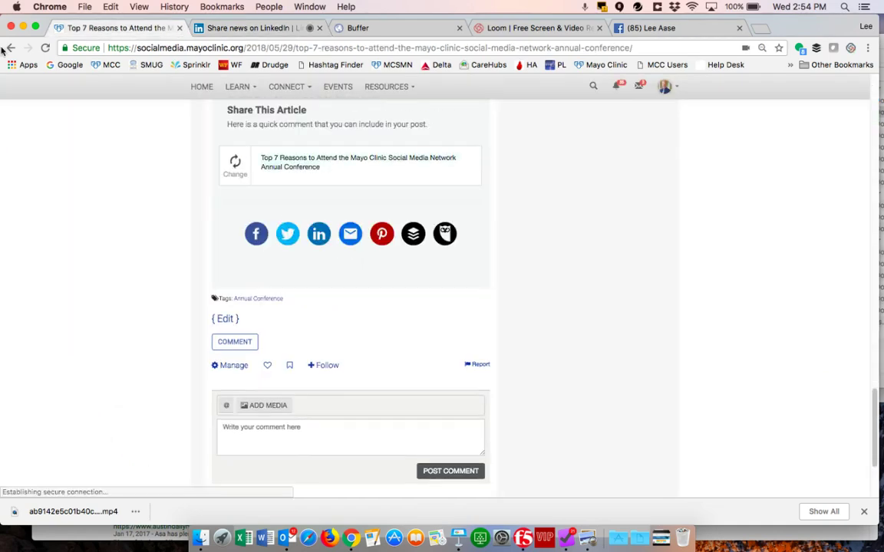
pyautogui.click(9, 48)
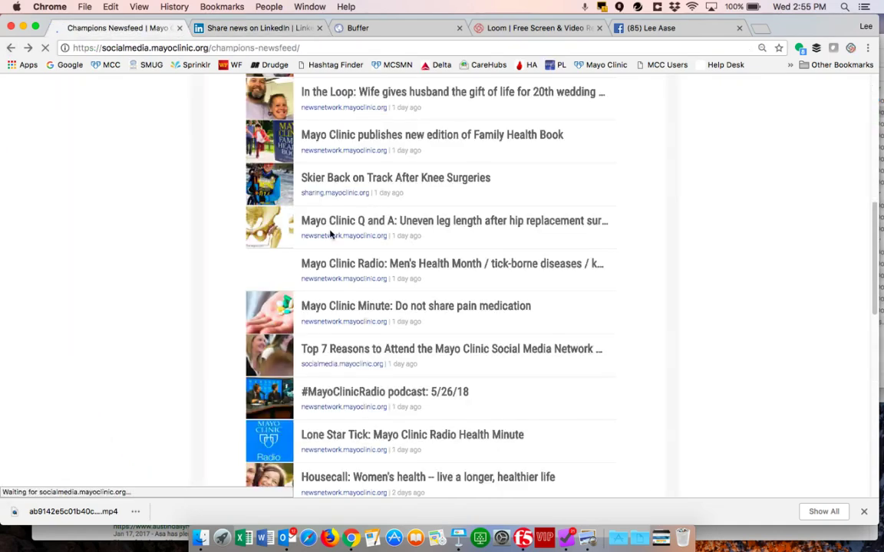
pyautogui.scroll(5, 540, 307)
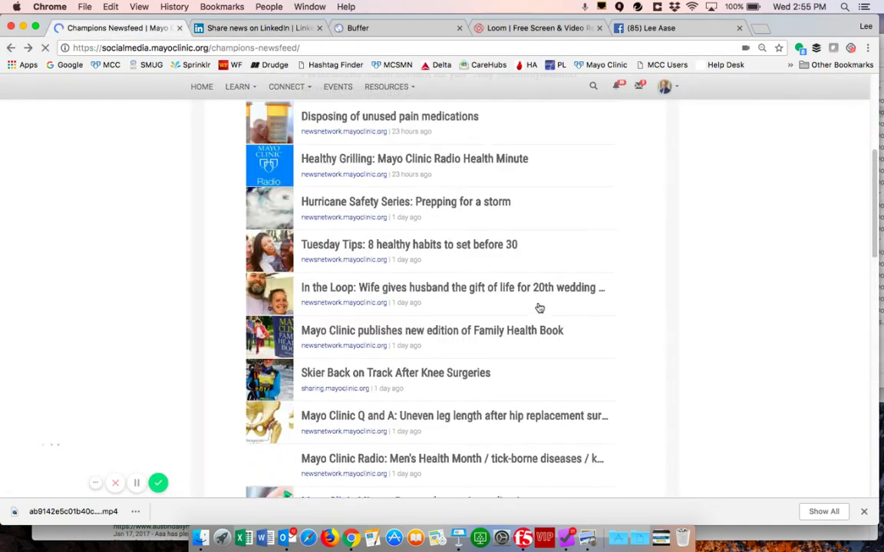
pyautogui.scroll(-8, 539, 307)
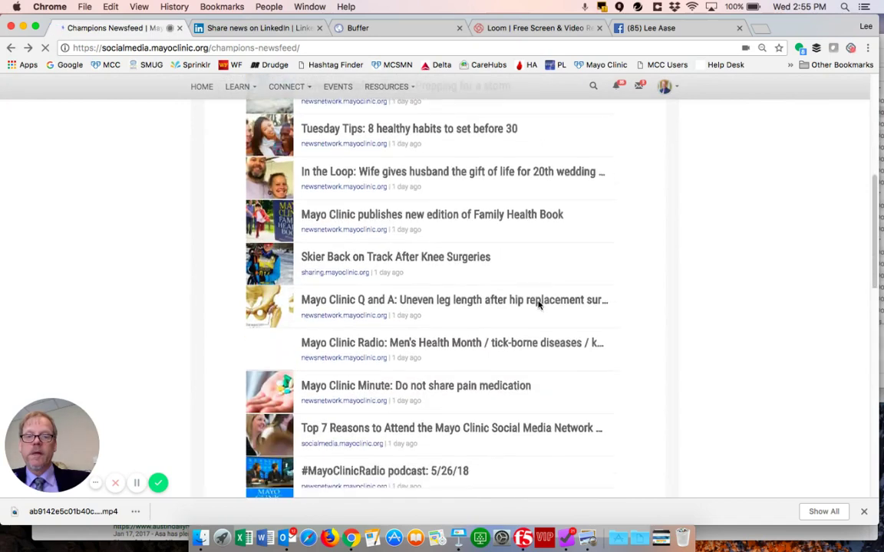
pyautogui.scroll(-6, 539, 306)
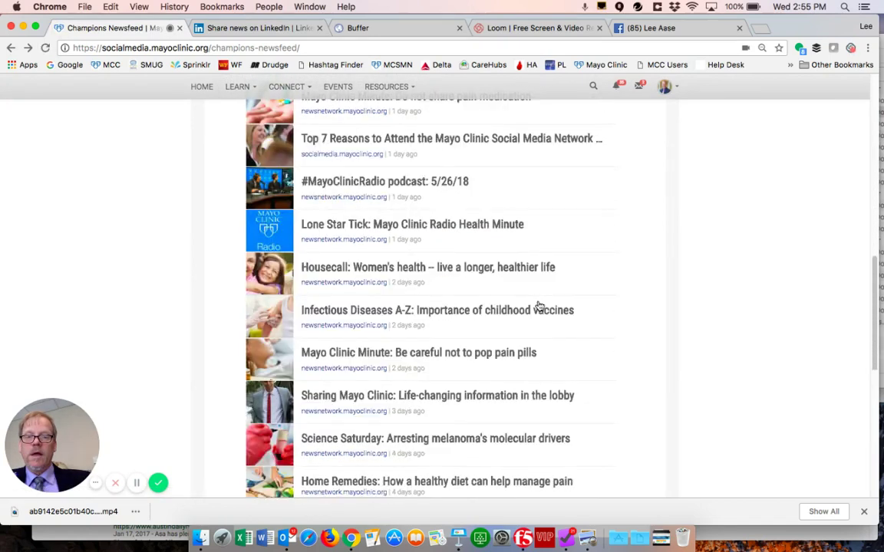
pyautogui.scroll(-2, 539, 306)
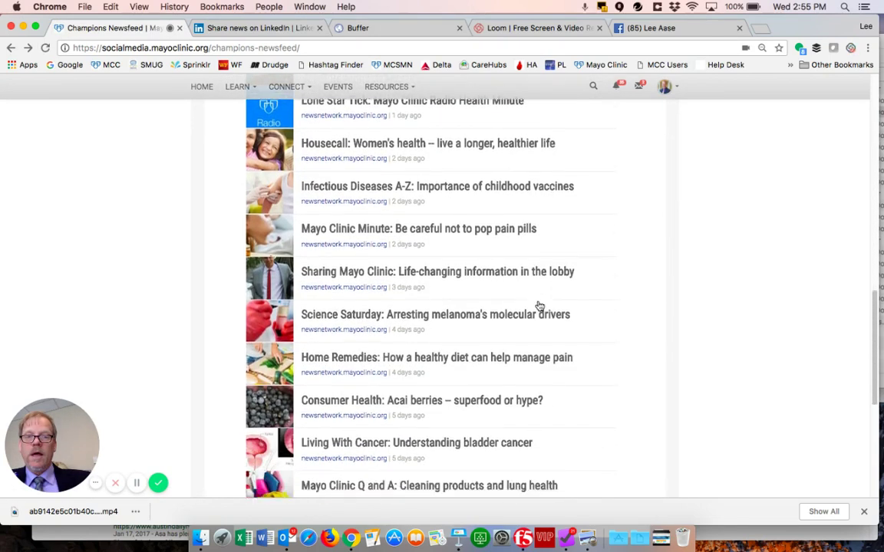
pyautogui.click(461, 193)
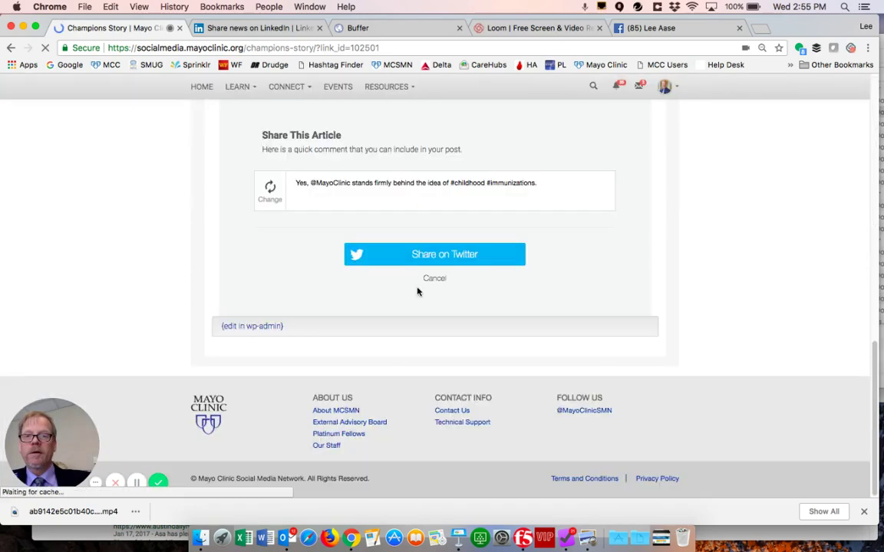
pyautogui.click(419, 289)
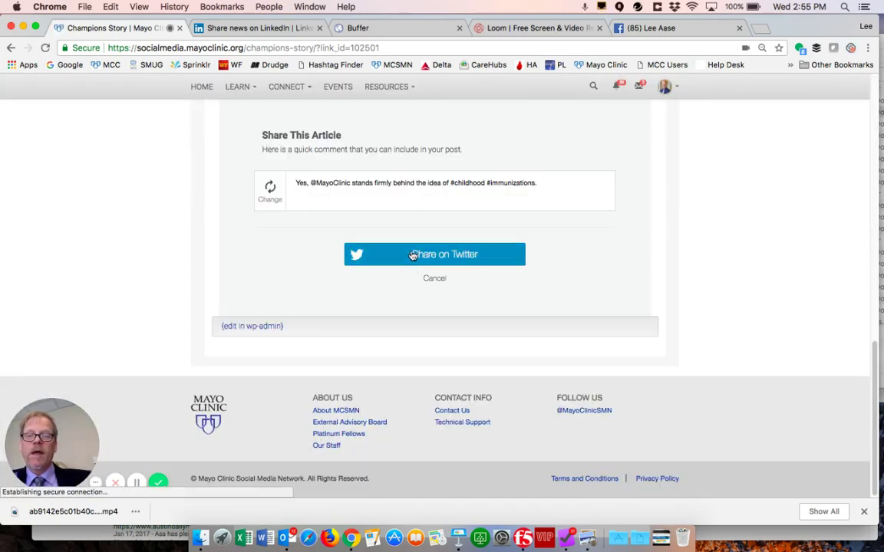
# - Switch to a new suggested comment and tweet the childhood vaccines article with #Childhood #immunizations
pyautogui.click(270, 188)
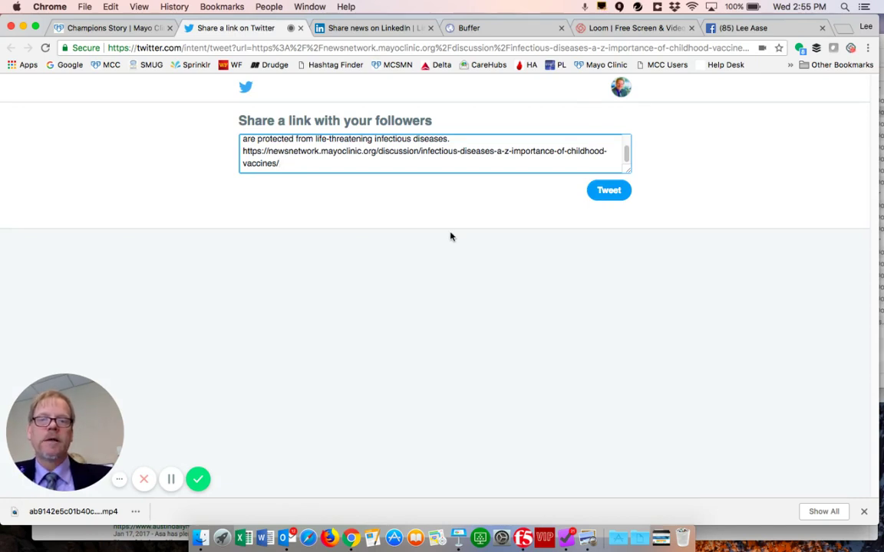
pyautogui.click(611, 193)
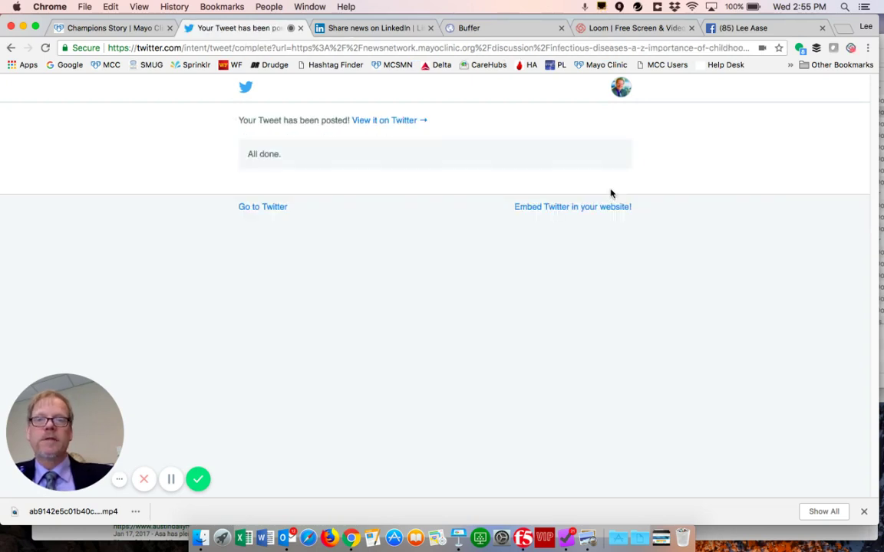
pyautogui.click(98, 28)
# - Go back to the newsfeed and open 'Sharing Mayo Clinic: Life-changing information in the lobby'
pyautogui.scroll(3, 123, 227)
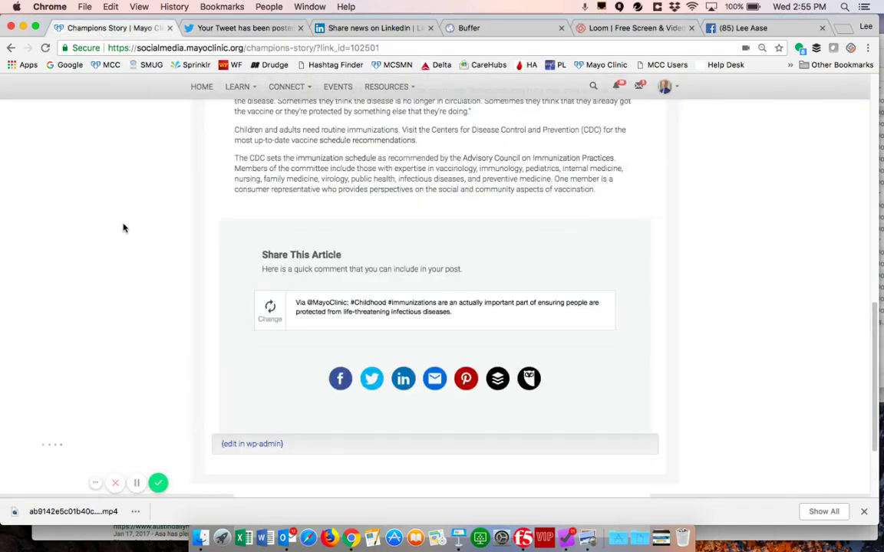
pyautogui.scroll(4, 123, 227)
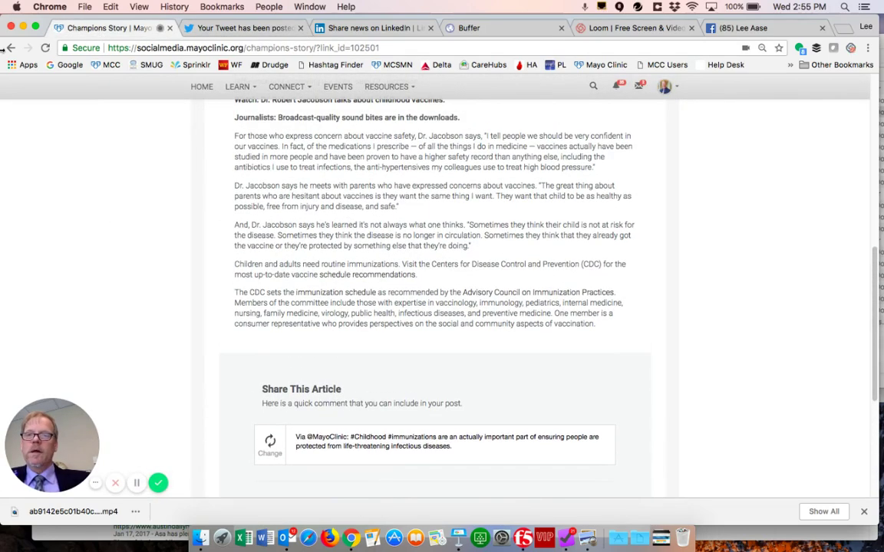
pyautogui.click(9, 48)
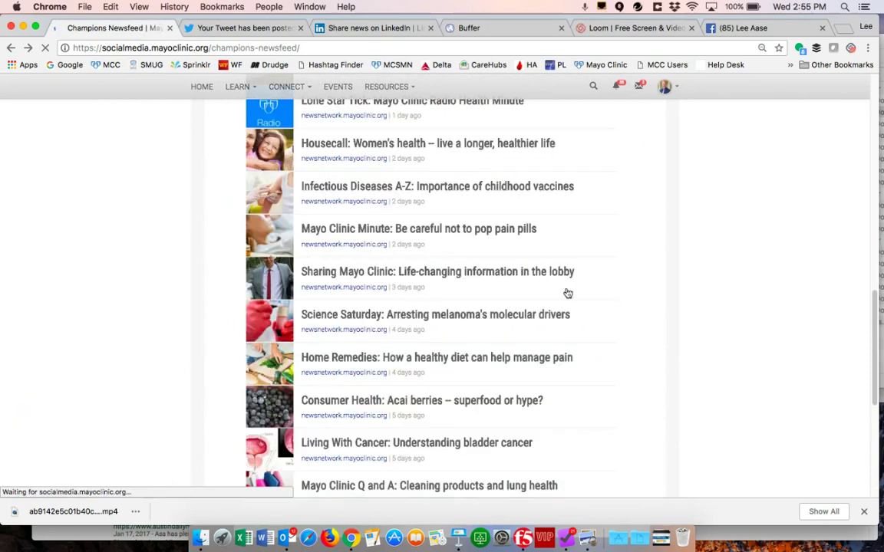
pyautogui.scroll(-2, 785, 353)
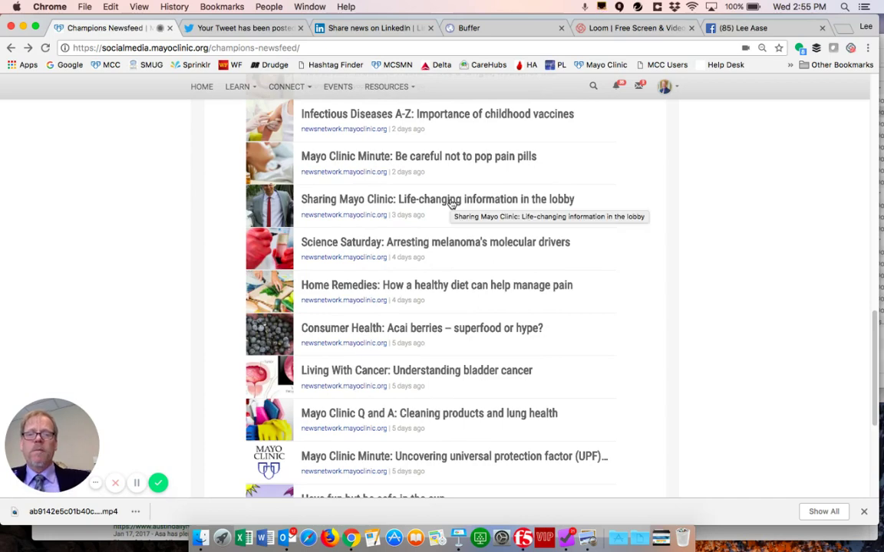
pyautogui.click(452, 202)
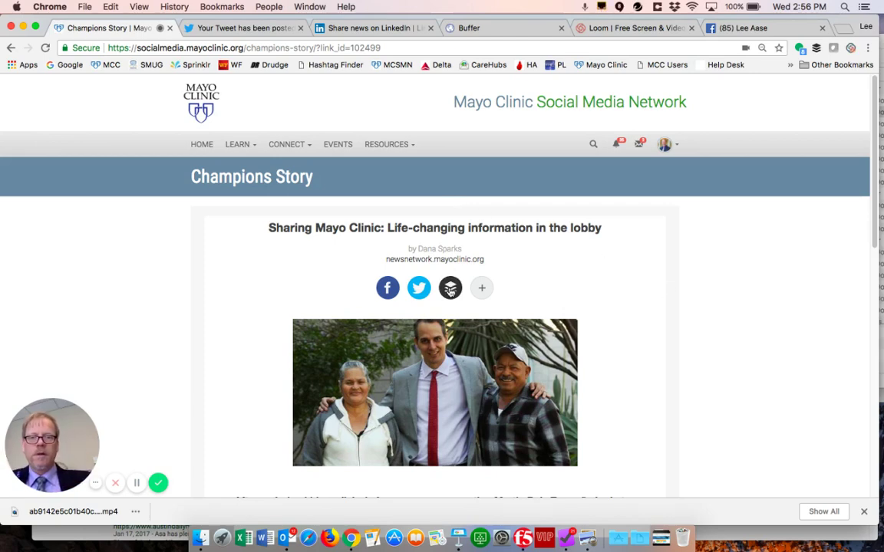
pyautogui.click(450, 288)
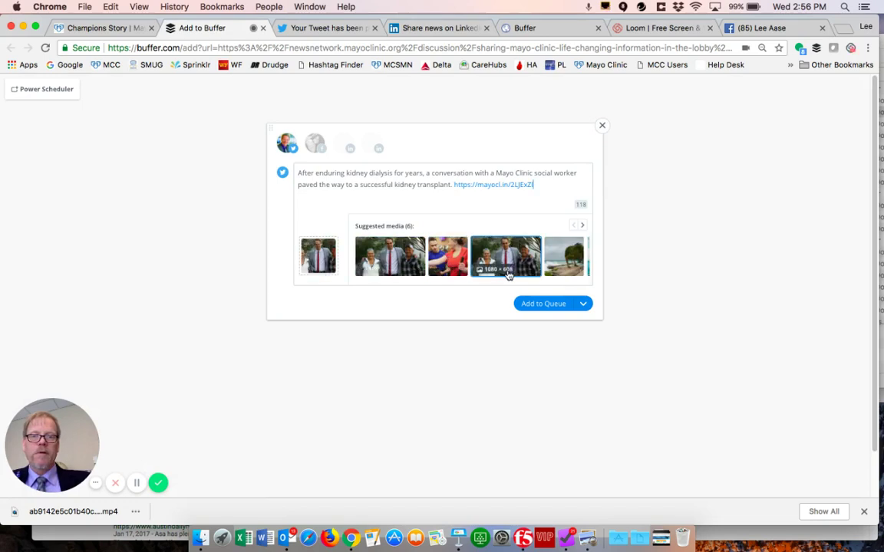
pyautogui.click(391, 256)
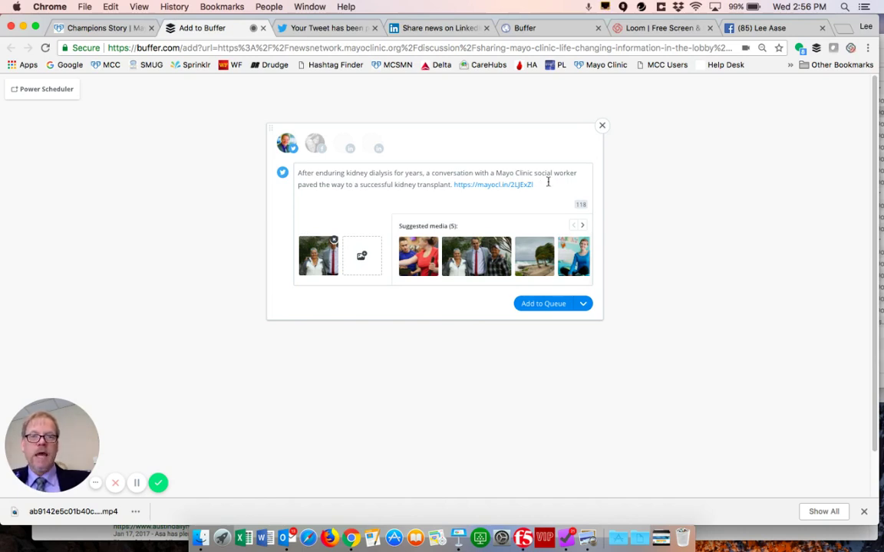
pyautogui.moveTo(484, 192)
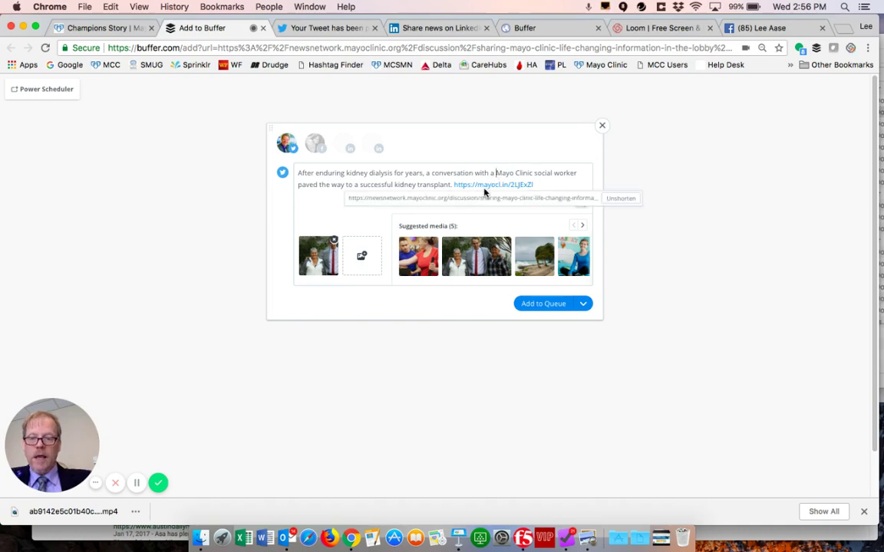
pyautogui.write('@')
pyautogui.press('Right')
pyautogui.press('Right')
pyautogui.press('Right')
pyautogui.press('Right')
pyautogui.press('Right')
pyautogui.press('Right')
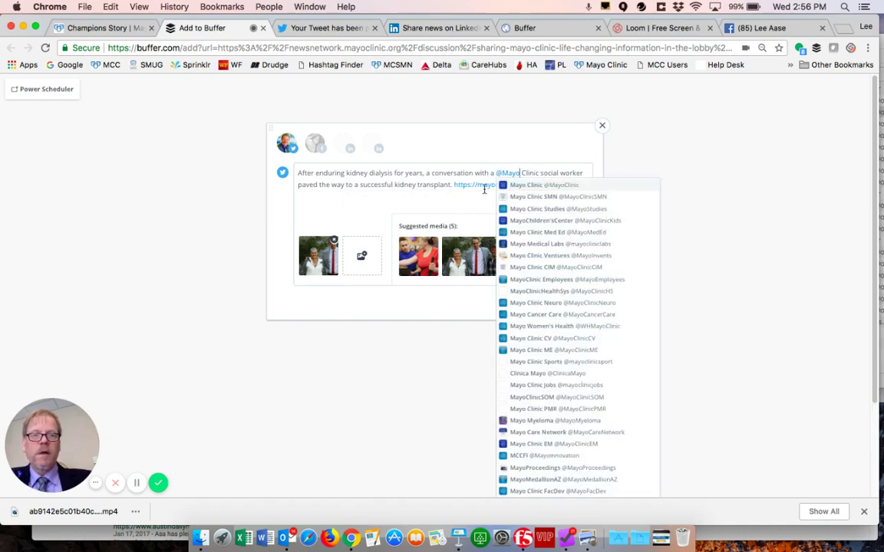
pyautogui.press('BackSpace')
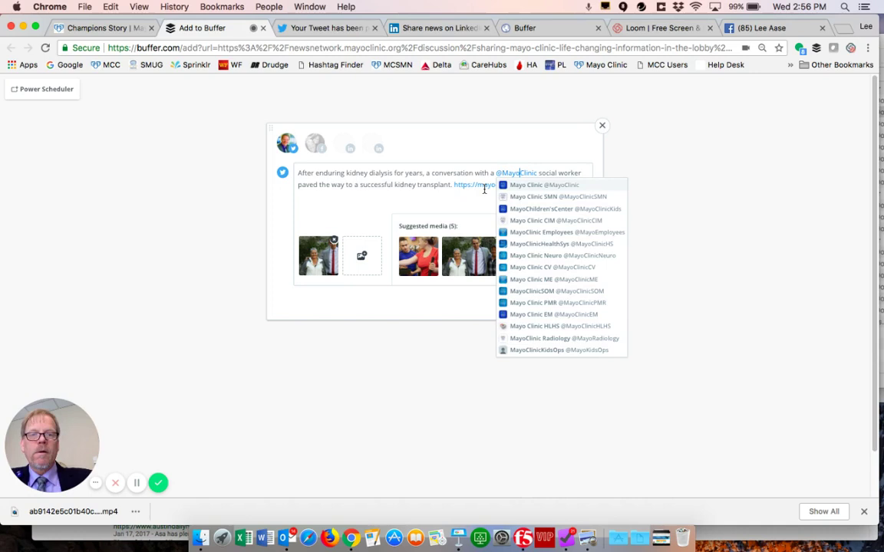
pyautogui.press('Escape')
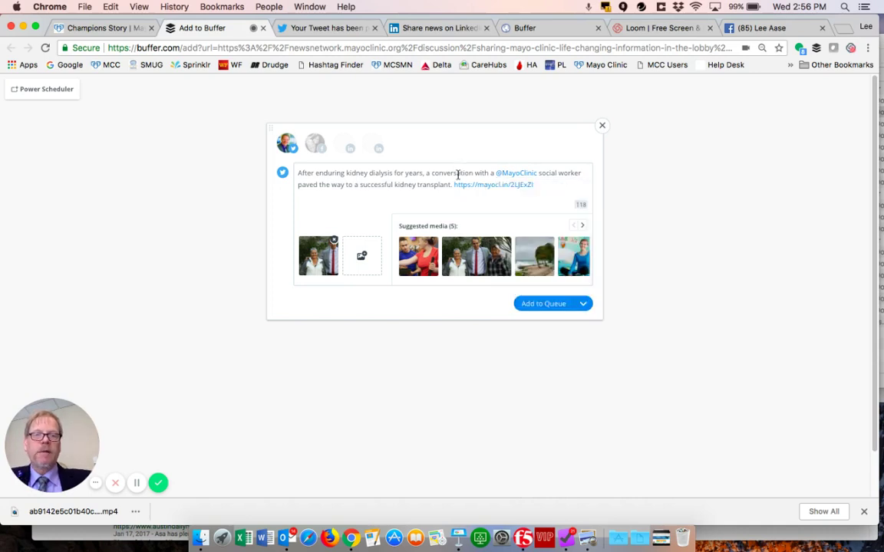
pyautogui.click(458, 174)
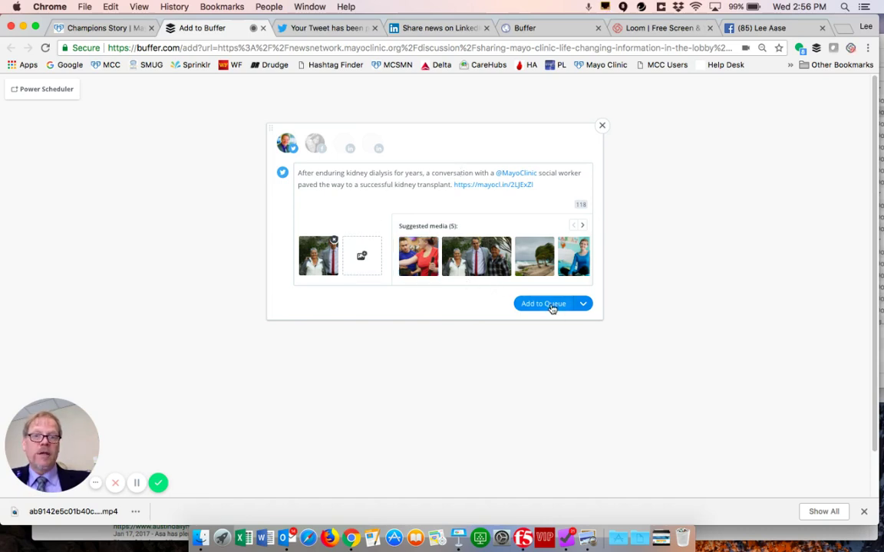
pyautogui.click(548, 305)
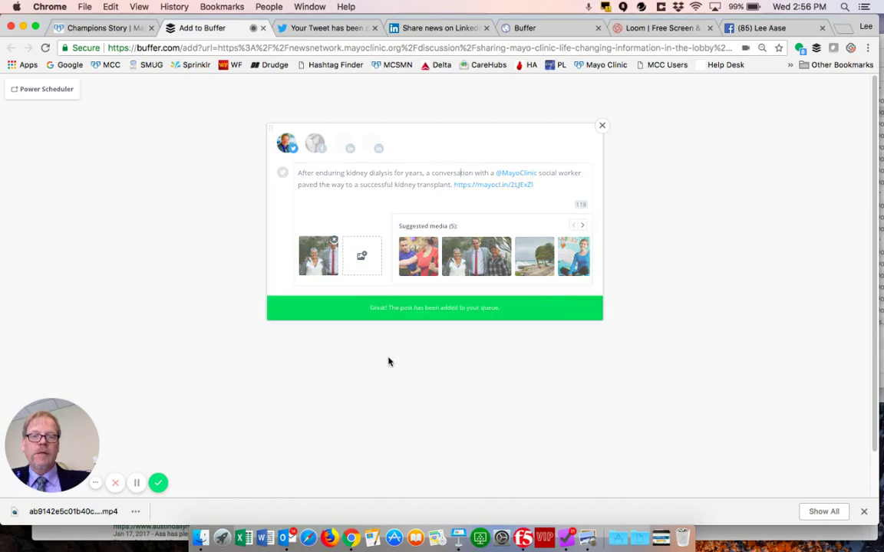
# - Reload the Buffer posting calendar so the newly queued post appears
pyautogui.click(531, 29)
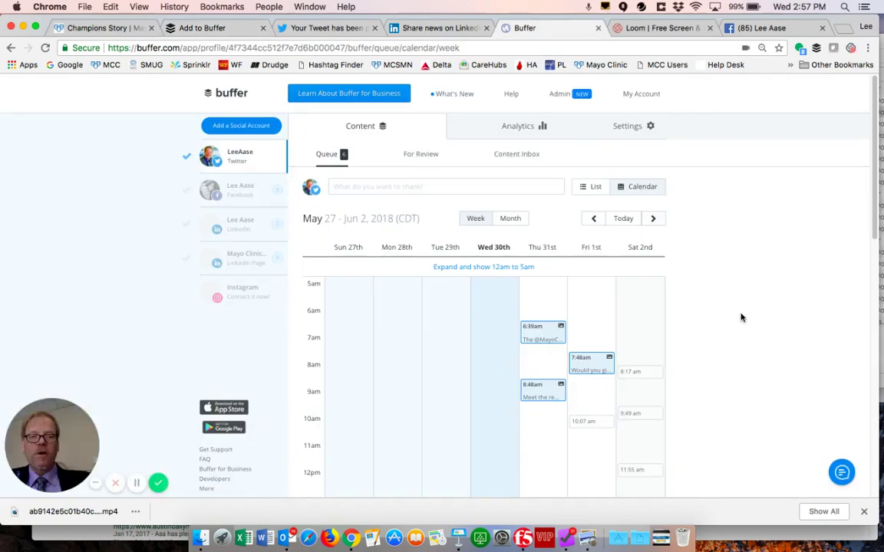
pyautogui.click(45, 48)
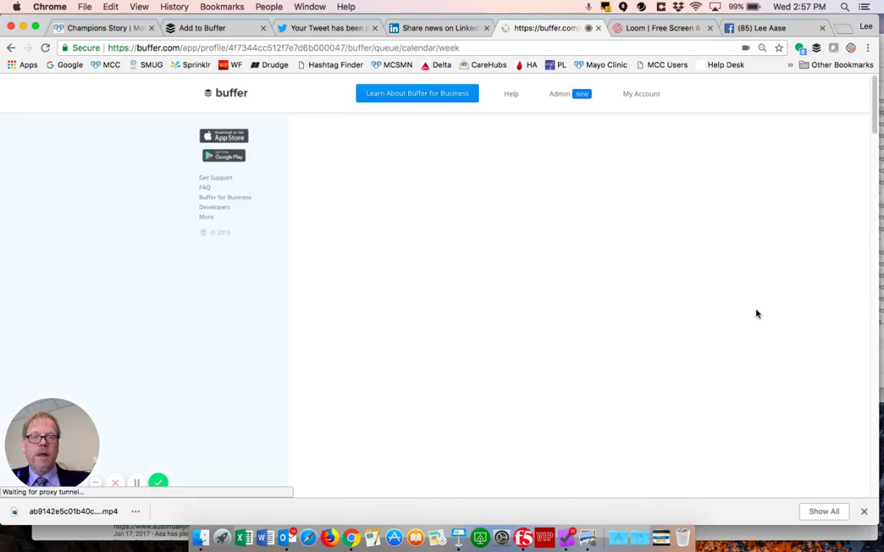
pyautogui.scroll(-3, 755, 314)
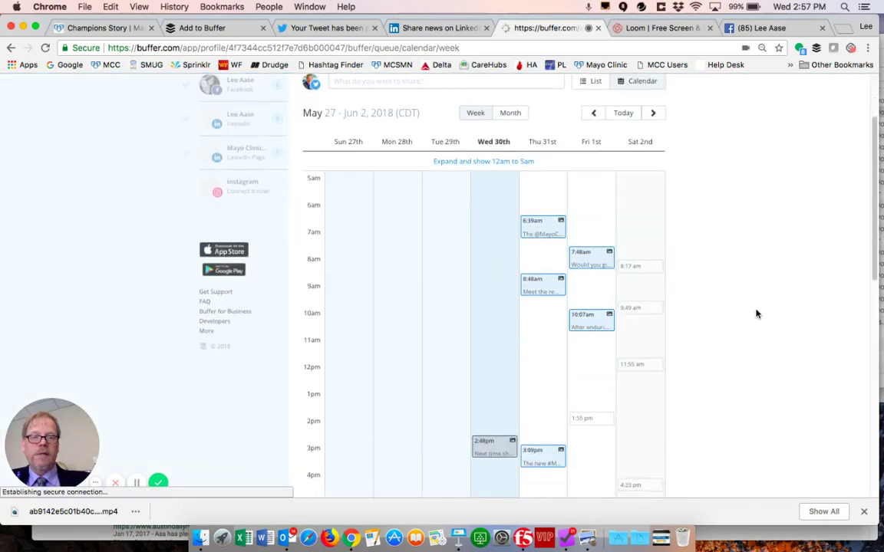
pyautogui.scroll(-2, 756, 313)
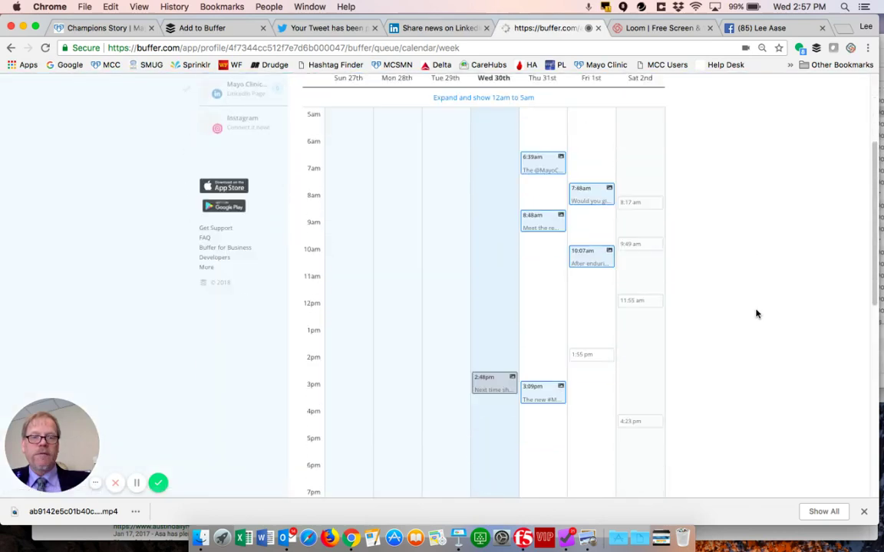
# - Preview the queued 10:07am post, then view details of the 2:48pm sent post
pyautogui.click(585, 262)
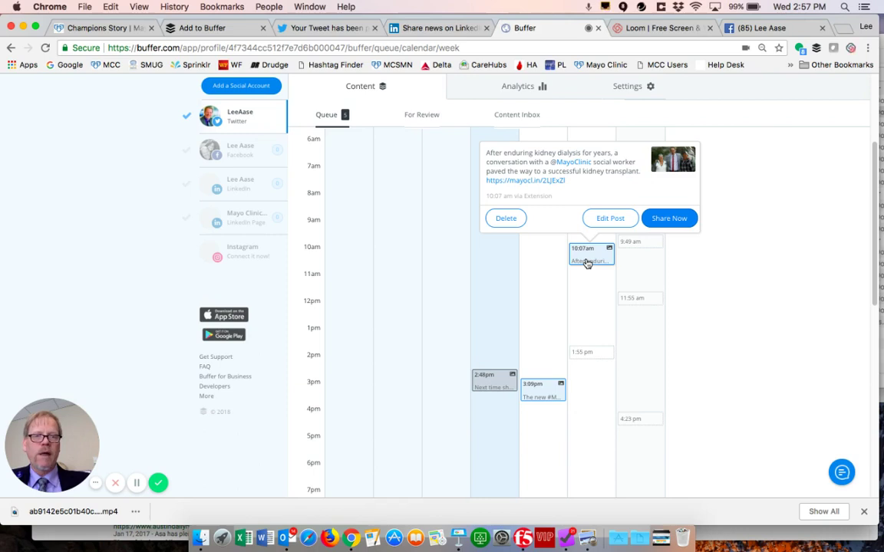
pyautogui.click(741, 286)
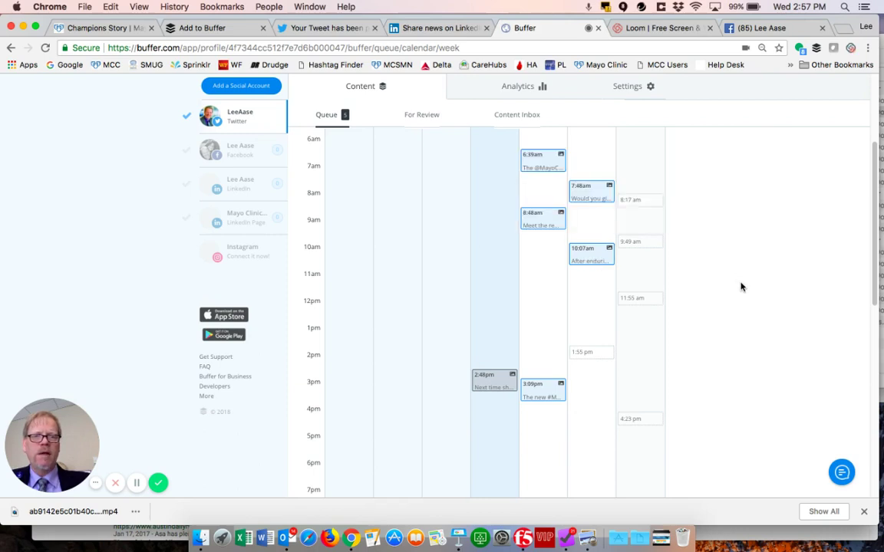
pyautogui.click(506, 384)
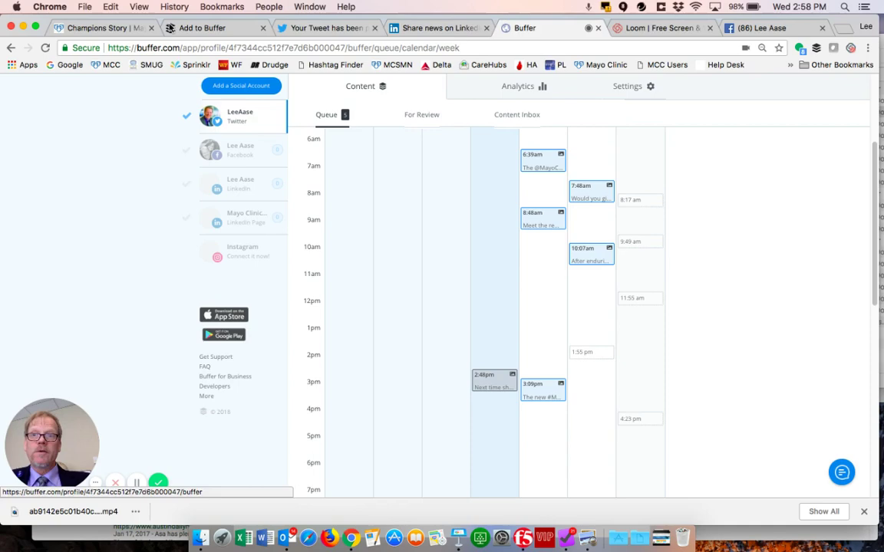
# - Go from the Champions Story page back to the top of the Champions Newsfeed list
pyautogui.click(94, 28)
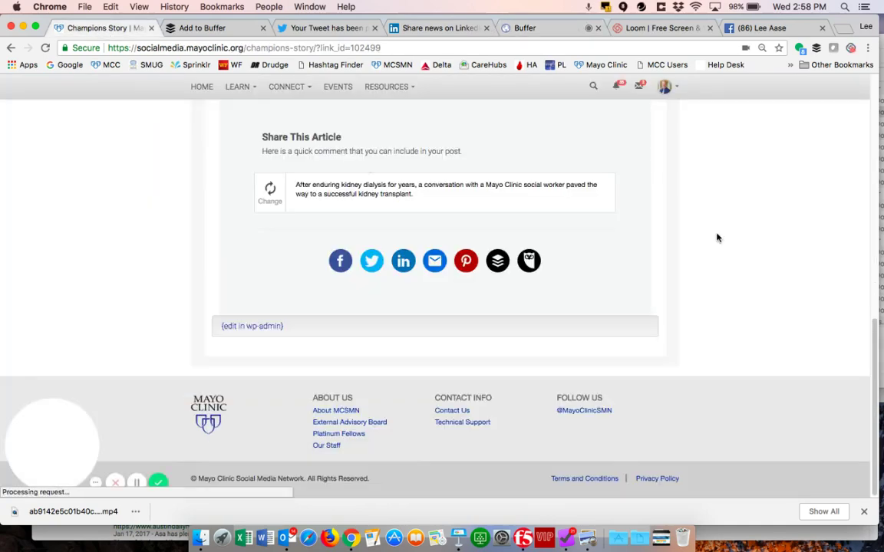
pyautogui.scroll(15, 717, 238)
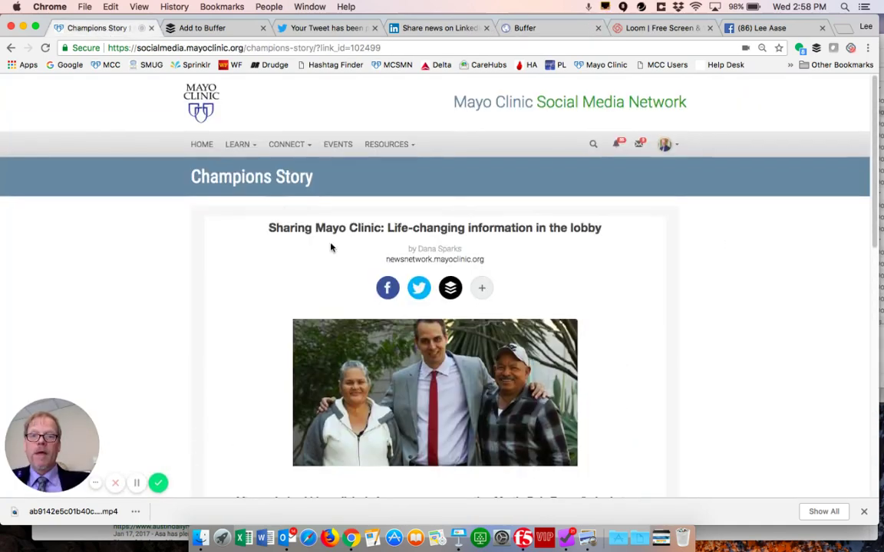
pyautogui.click(10, 48)
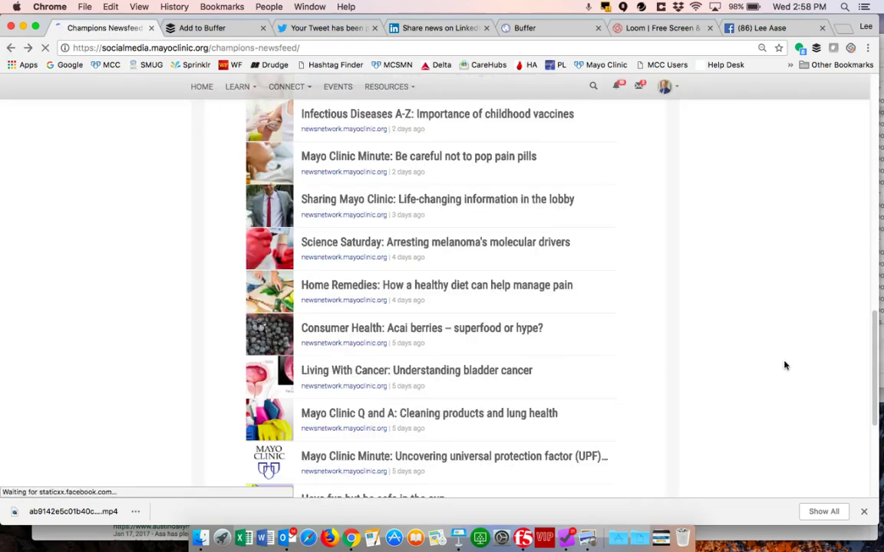
pyautogui.scroll(2, 785, 367)
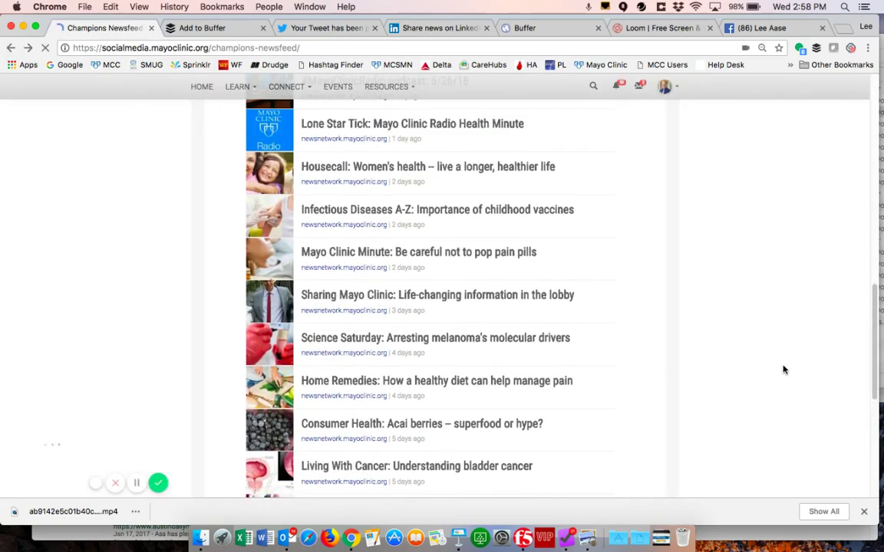
pyautogui.scroll(1, 784, 370)
pyautogui.scroll(2, 784, 370)
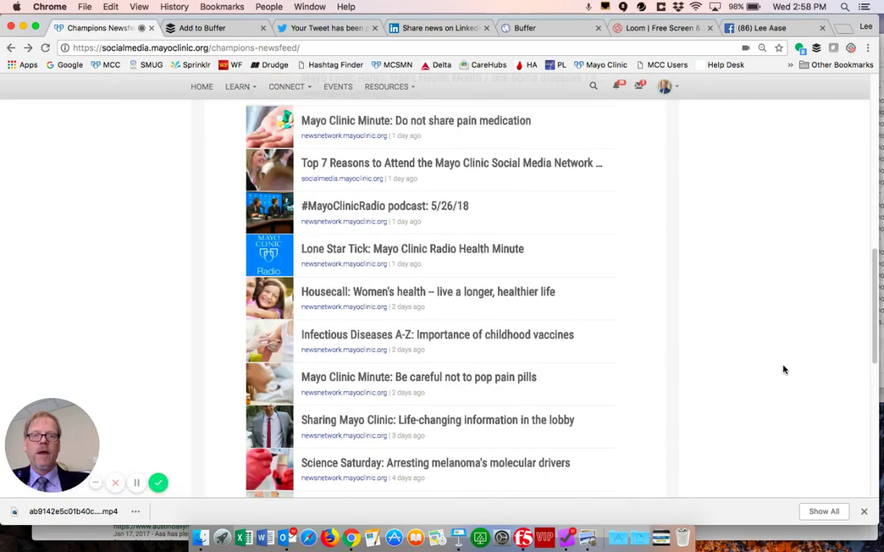